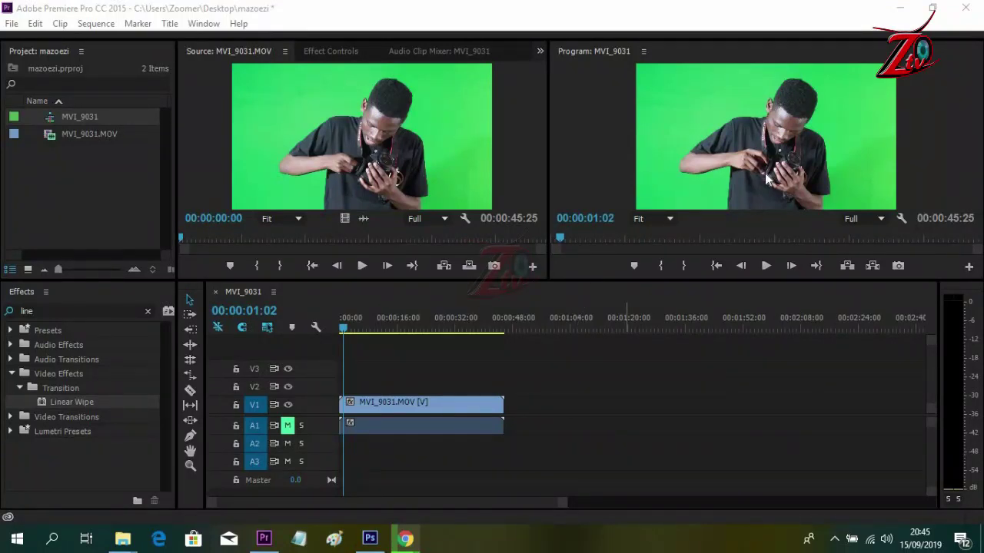
Step: Switch from Premiere Pro to the Chrome browser window
click(899, 13)
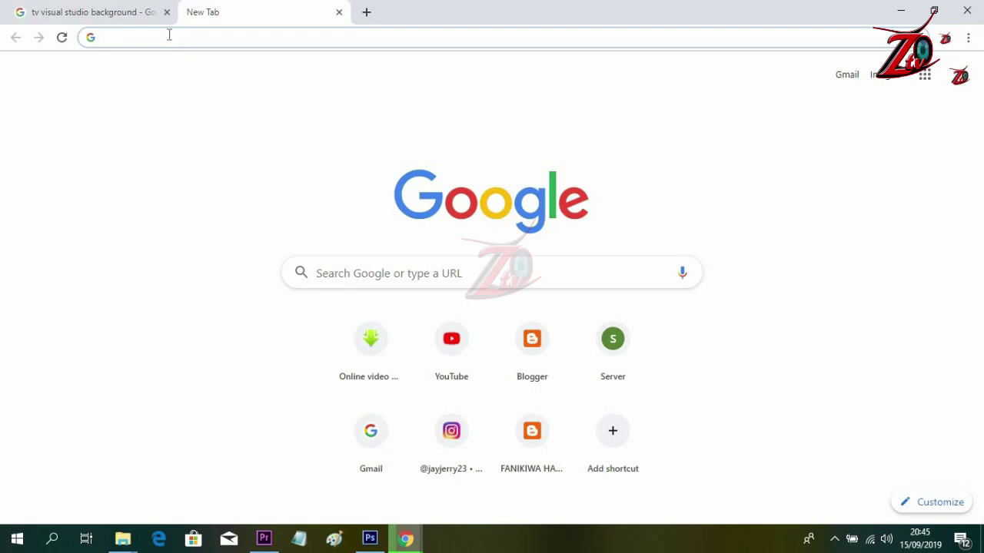
Step: Search Google for 'tv visual studio background' using the address-bar suggestion
text(tv )
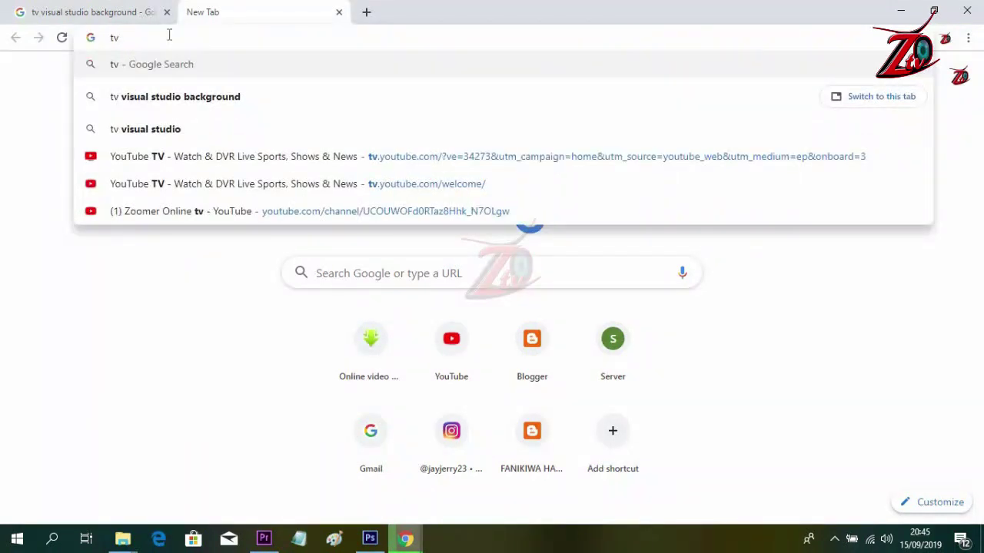
text(visu)
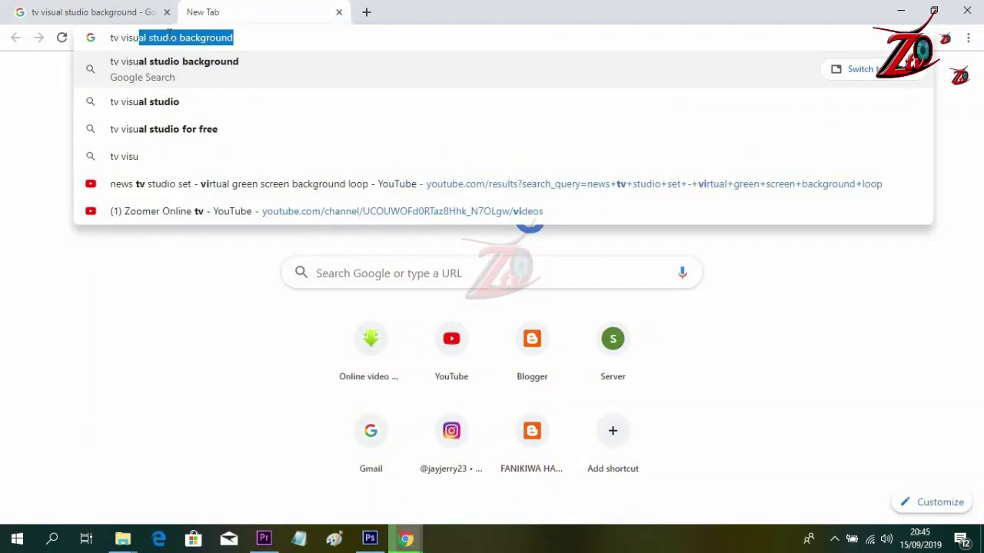
text(al studio)
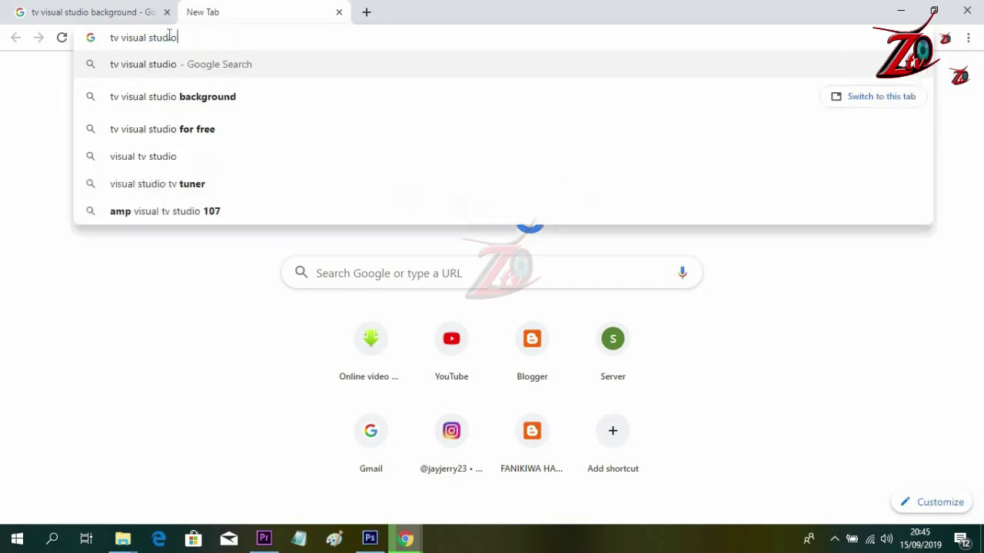
text(ba)
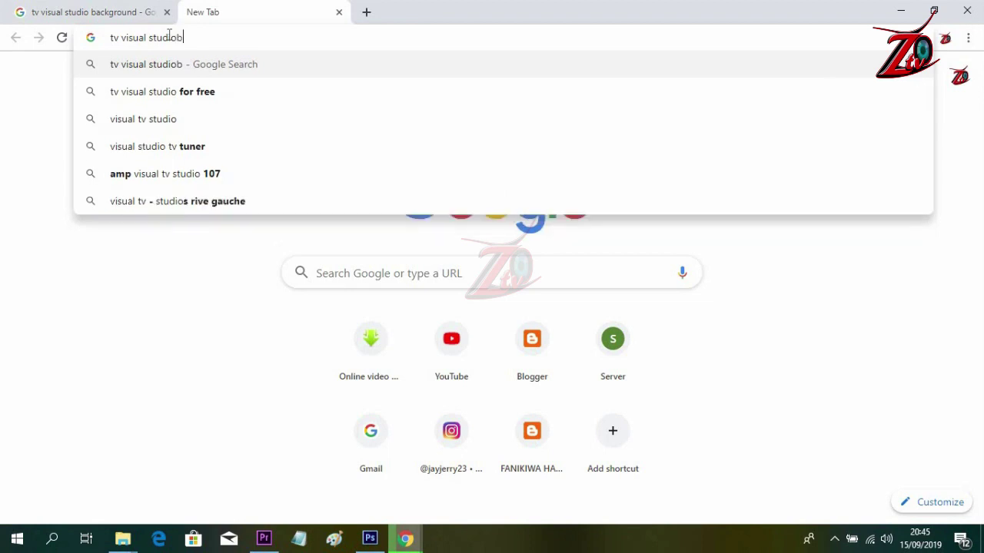
key(BackSpace)
key(BackSpace)
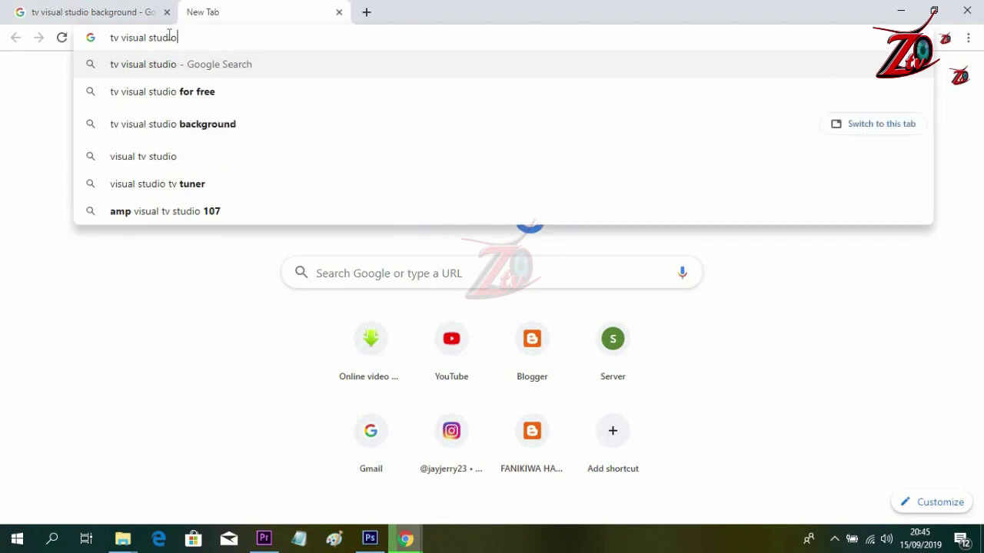
click(197, 135)
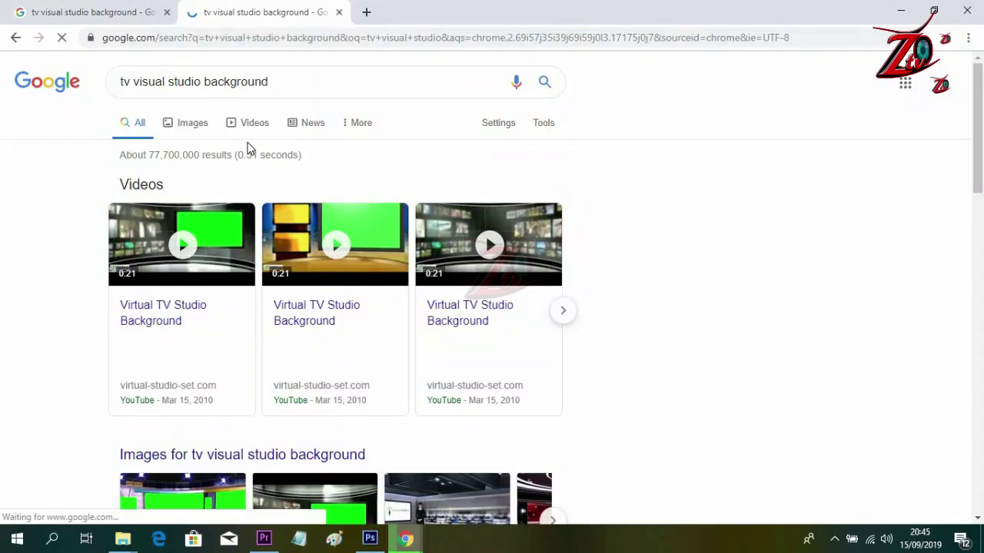
Step: Switch to Images results for tv visual studio background and scroll through the thumbnails
click(191, 129)
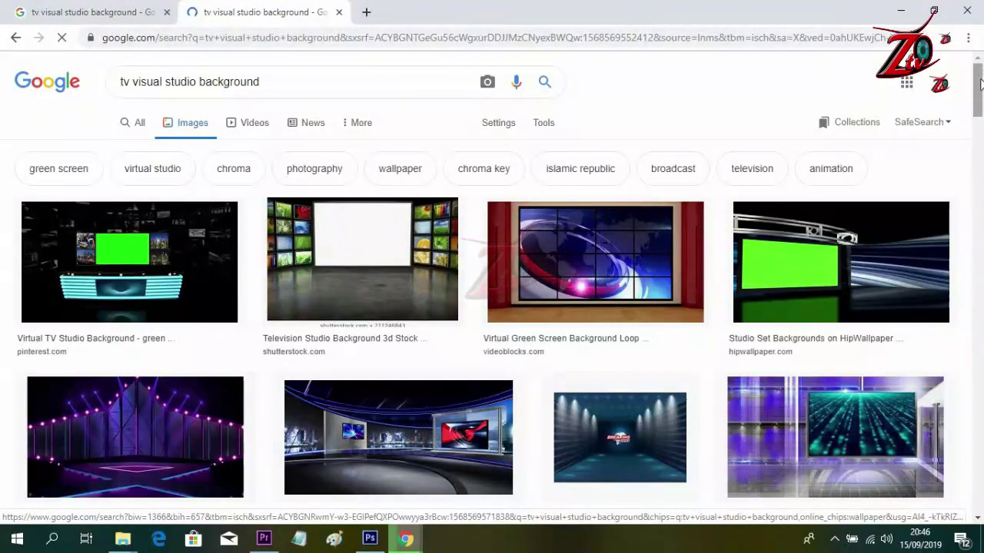
drag(979, 104, 980, 110)
scroll(980, 110, down, 3)
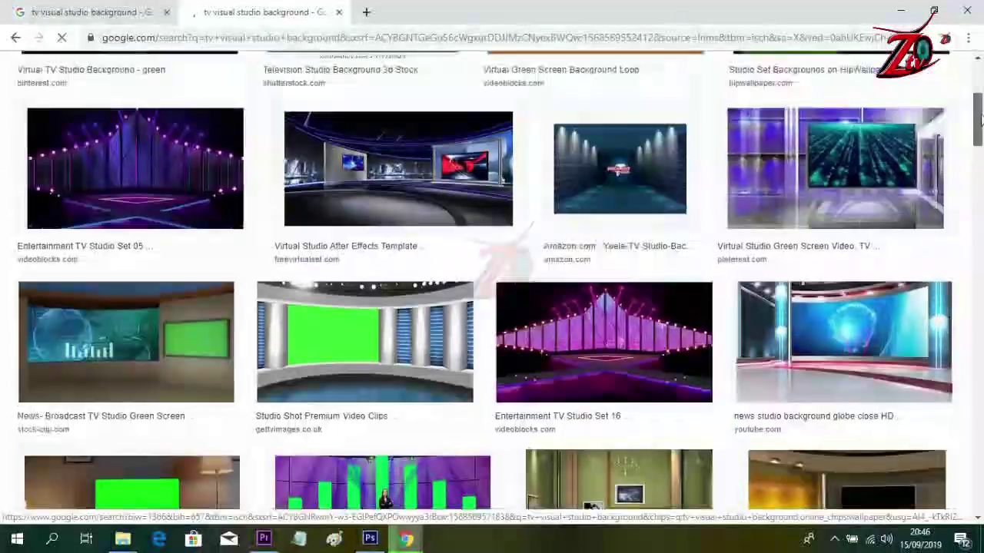
scroll(980, 115, up, 1)
scroll(980, 115, down, 1)
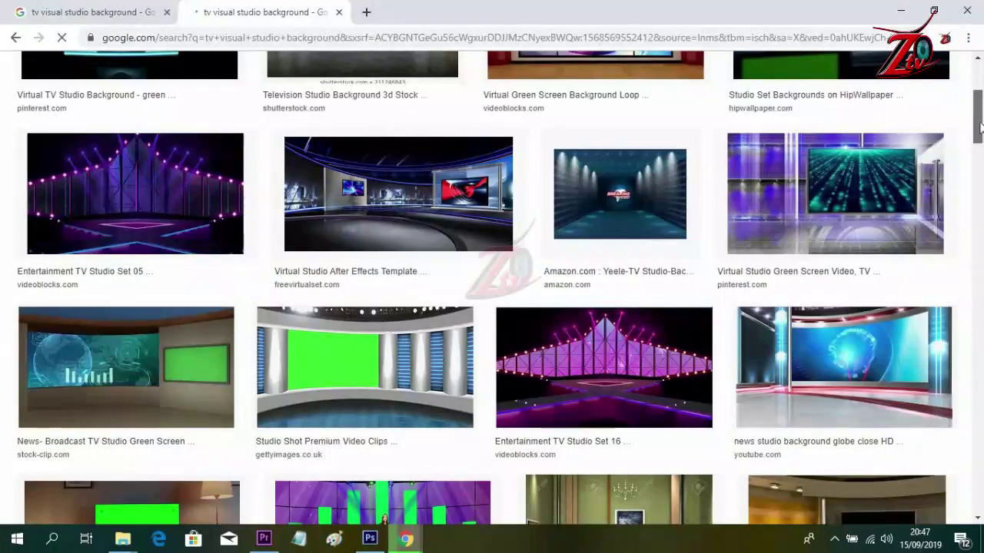
scroll(981, 127, down, 1)
scroll(980, 131, up, 2)
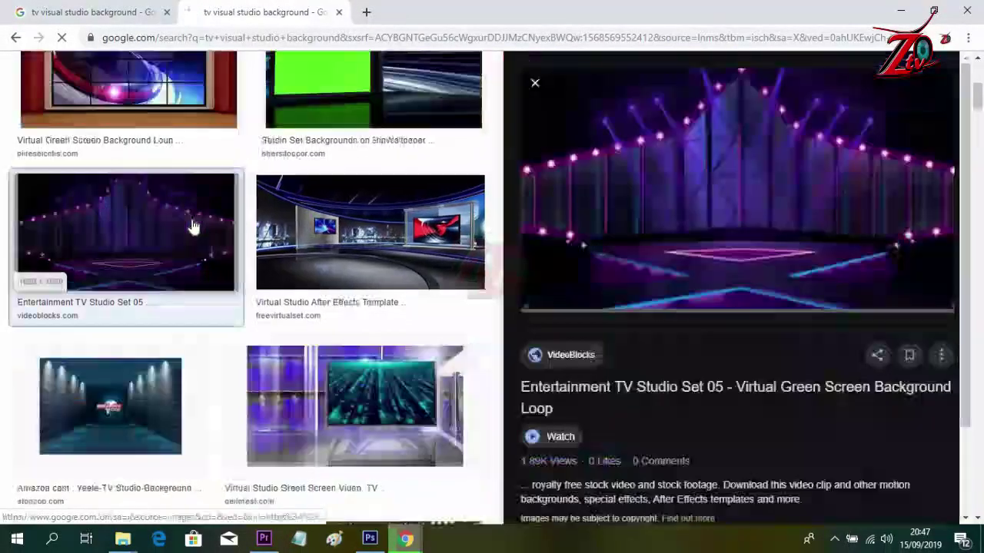
Step: Preview the purple Entertainment TV Studio Set 05 image and choose to save it
click(194, 225)
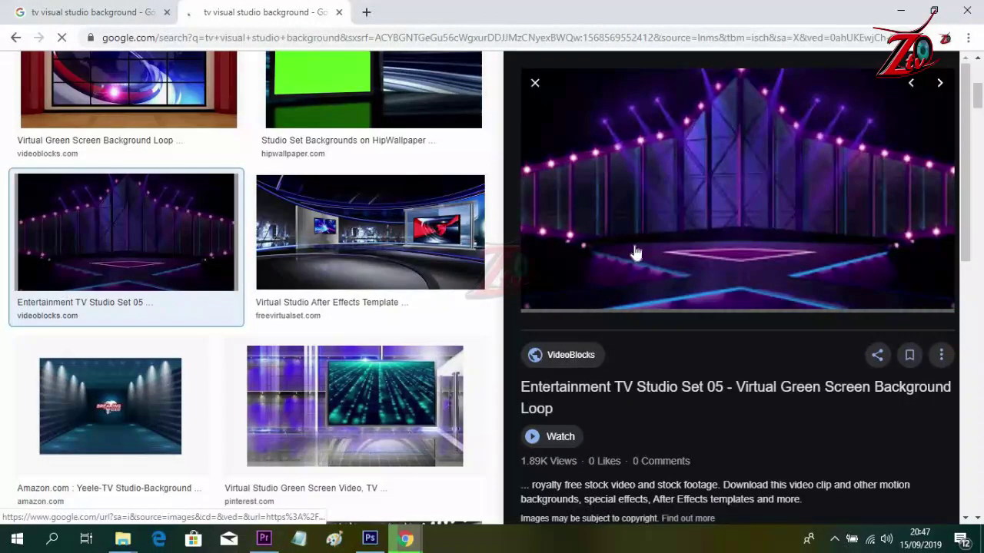
right_click(733, 180)
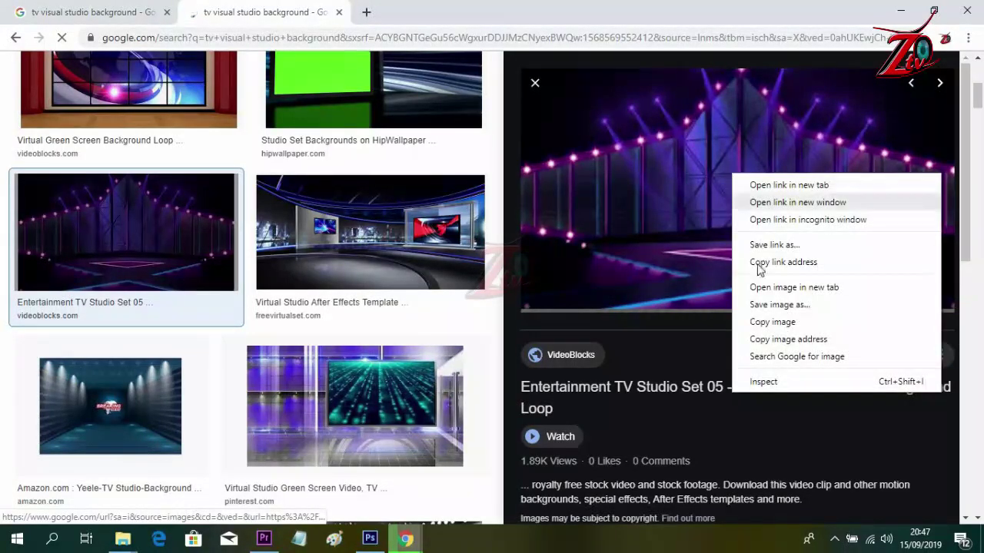
click(780, 304)
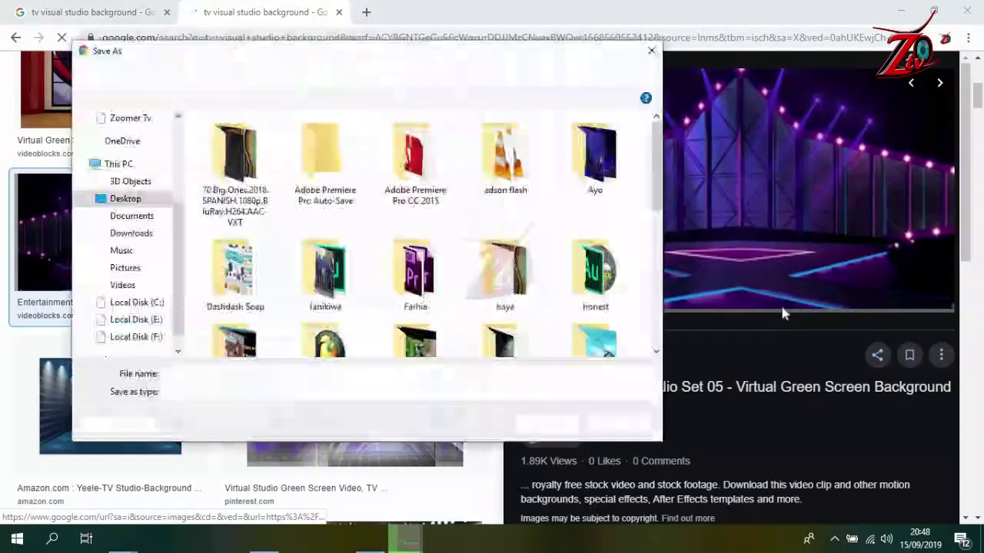
Step: Save the studio image to the Desktop under the name background.jpg
drag(656, 164, 658, 298)
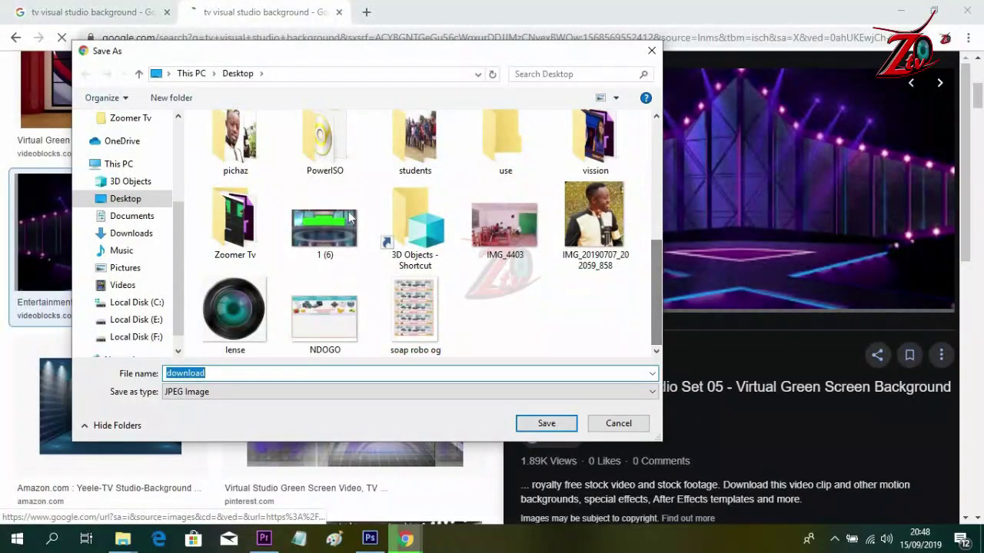
click(121, 202)
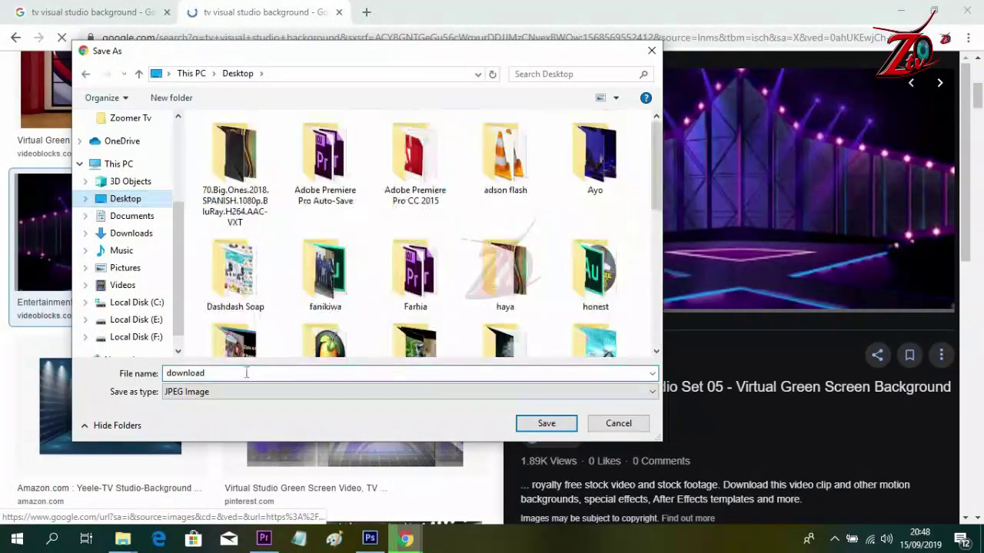
double_click(230, 375)
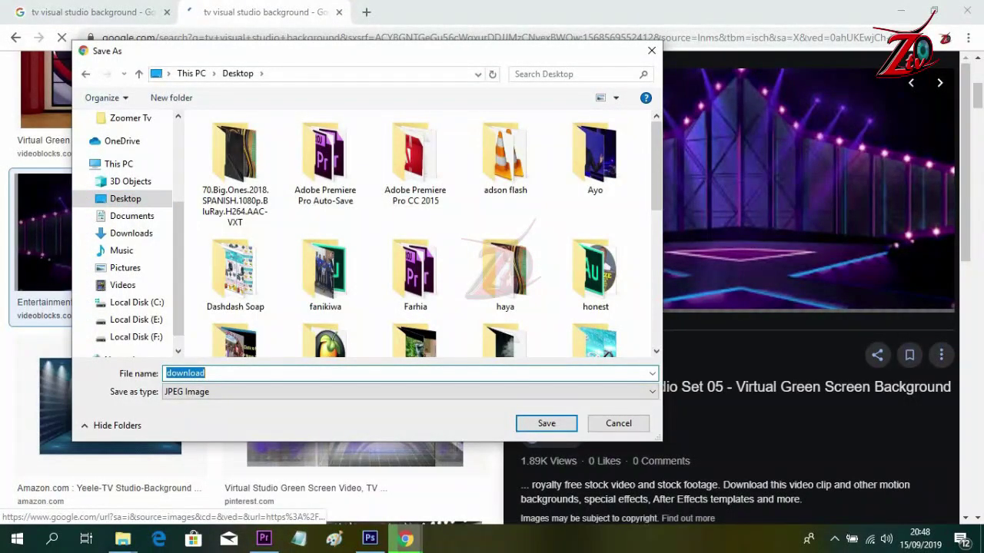
text(bz)
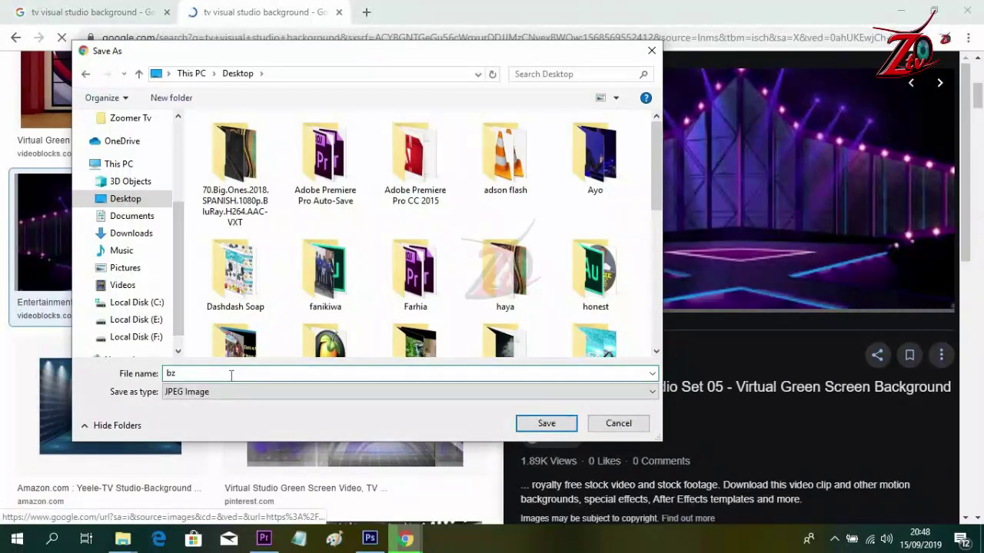
key(BackSpace)
text(ackgr)
click(544, 424)
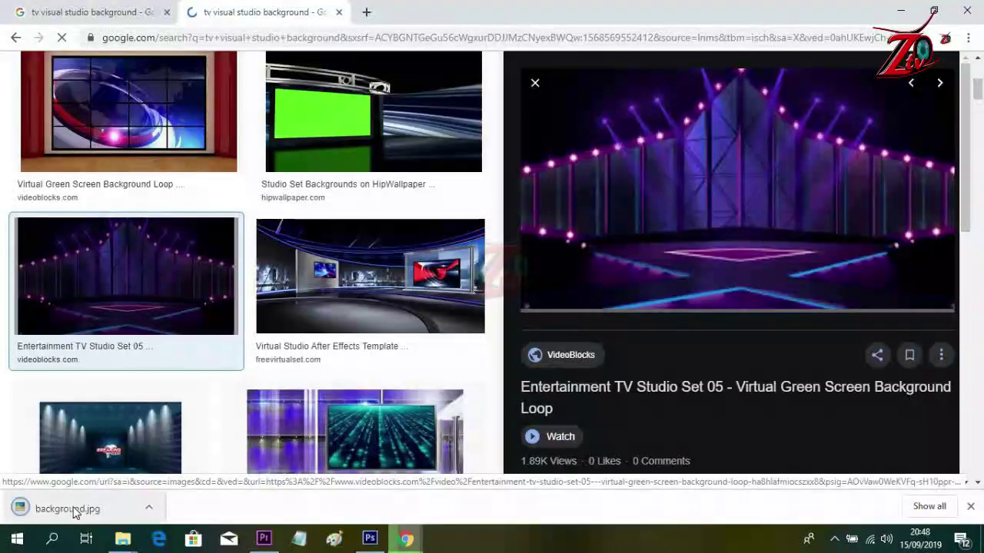
Step: Return to Premiere and import background.jpg from the Desktop into the mazoezi project
click(895, 10)
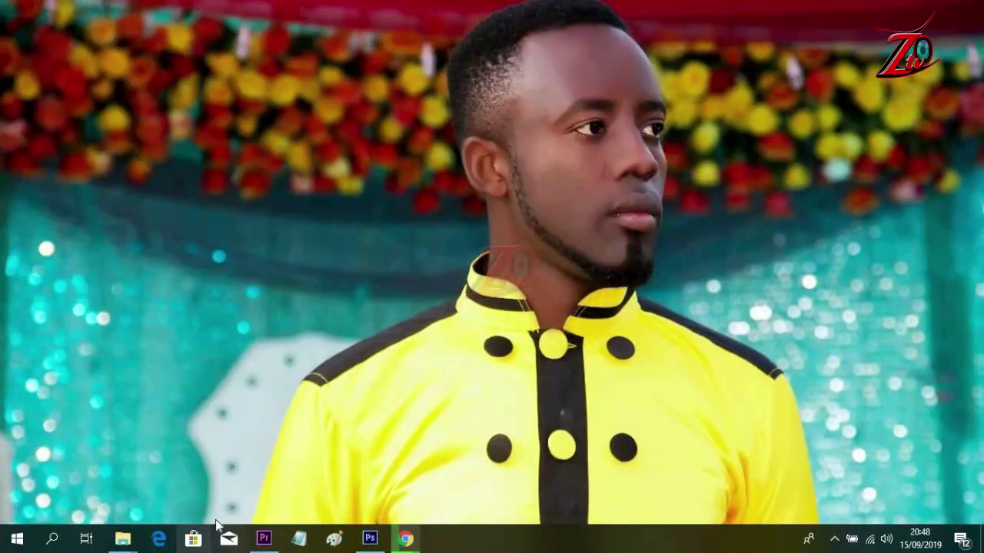
click(264, 539)
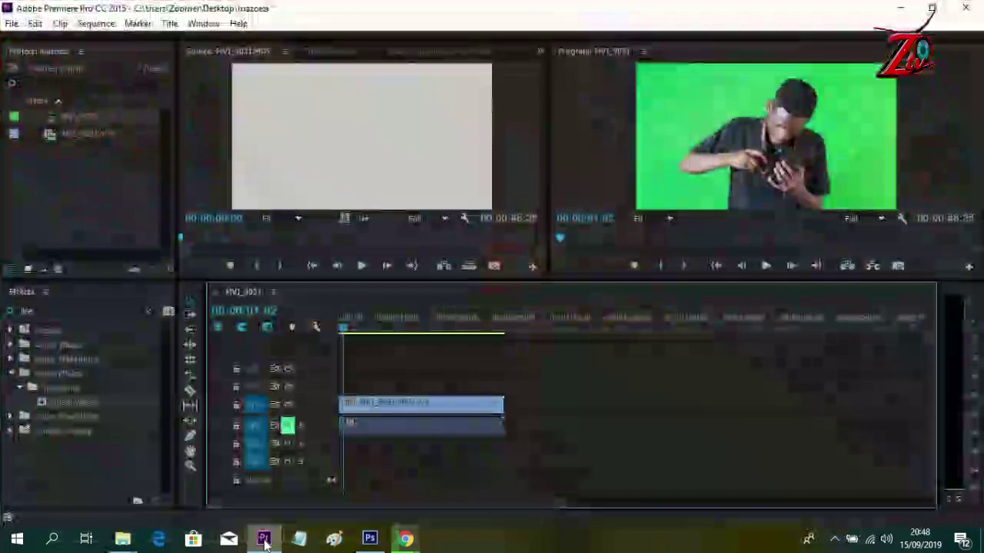
right_click(66, 171)
click(105, 274)
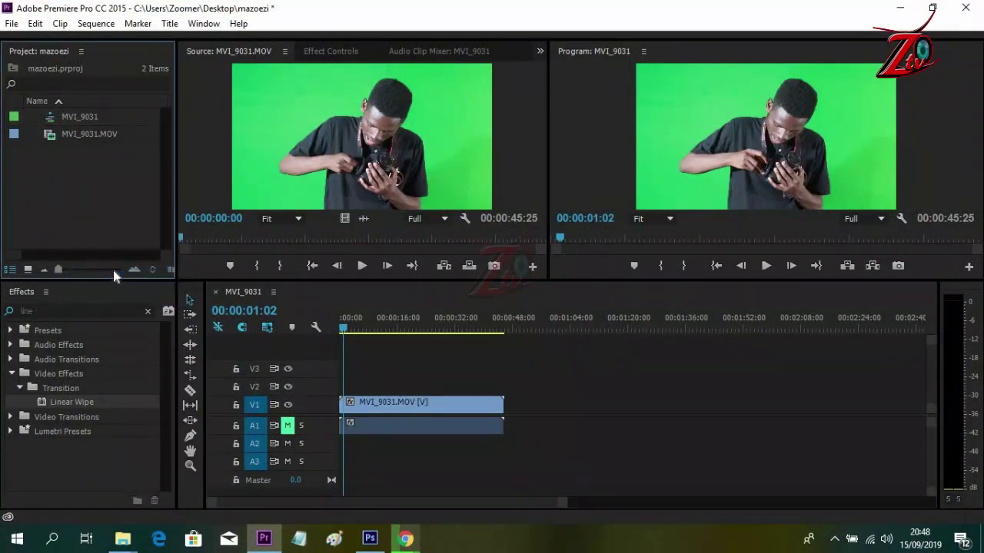
scroll(114, 162, down, 3)
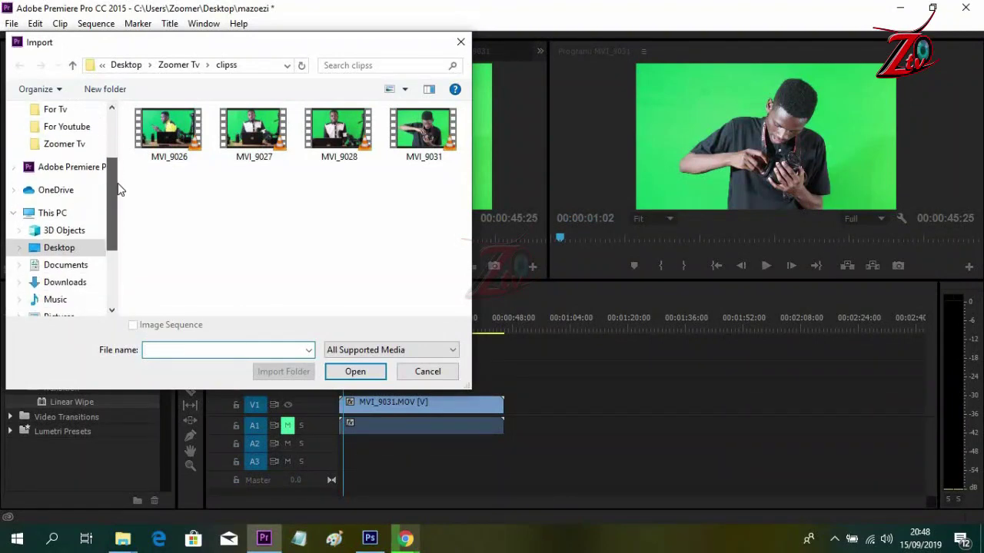
click(60, 215)
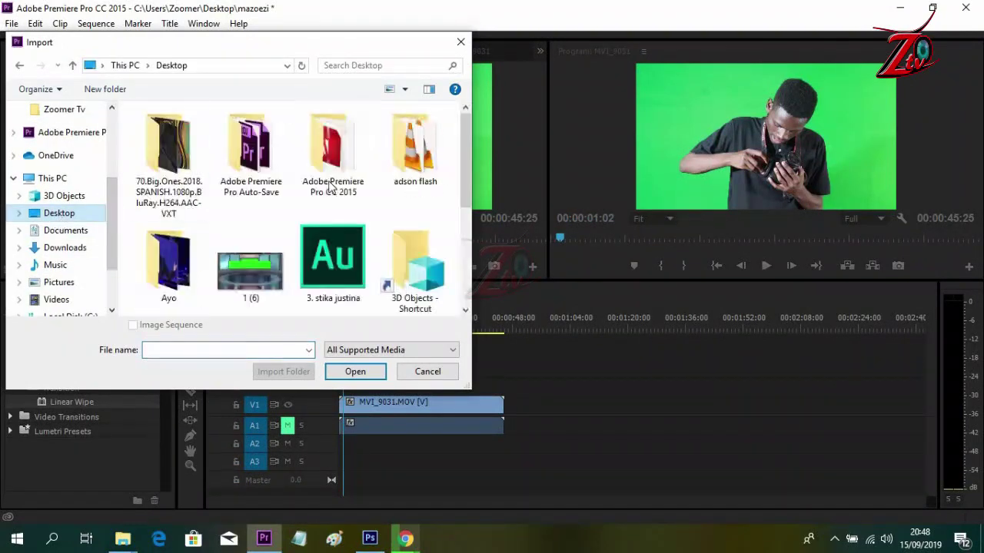
scroll(457, 173, down, 5)
scroll(467, 191, down, 4)
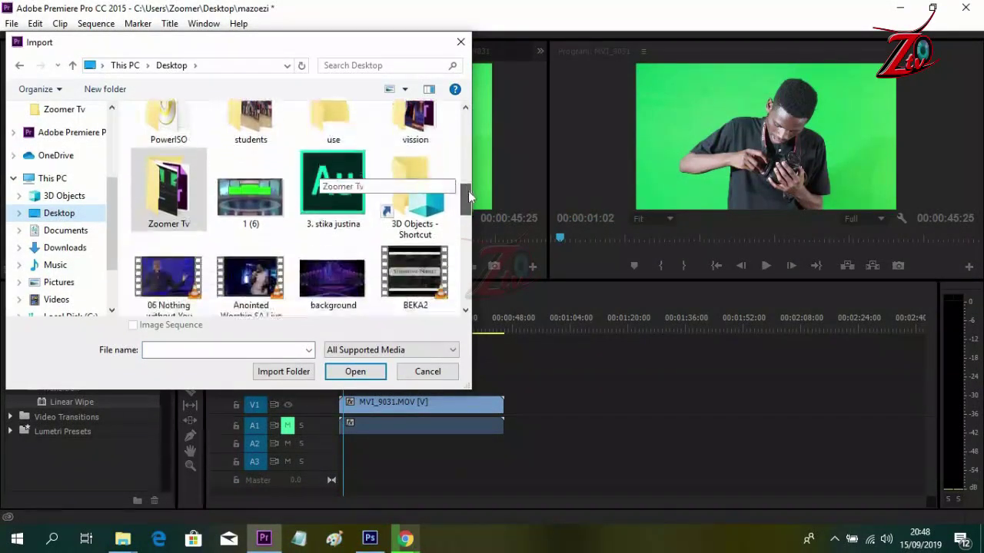
click(336, 183)
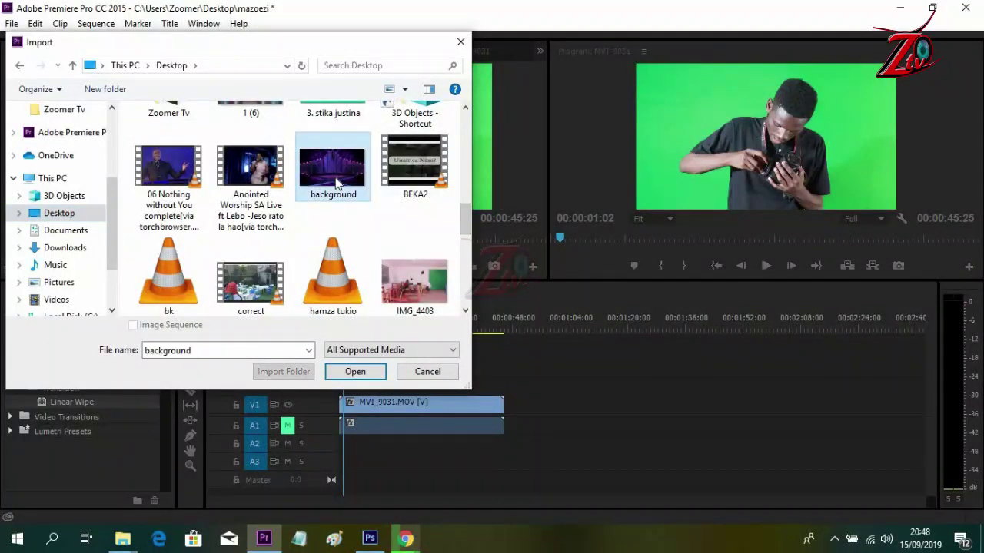
click(354, 372)
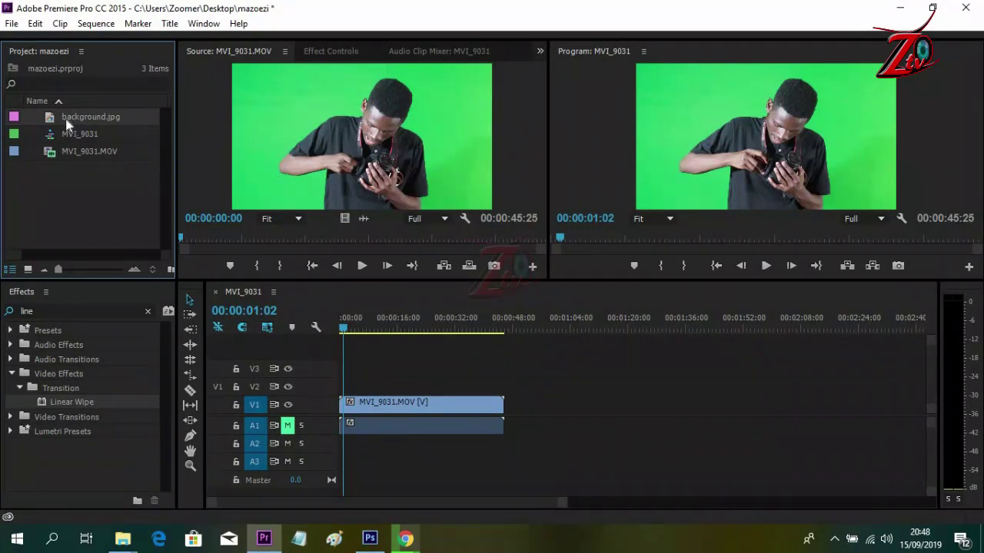
Step: Load background.jpg in the Source monitor and drop it onto V2 at 00:00:00:00
drag(65, 118, 368, 134)
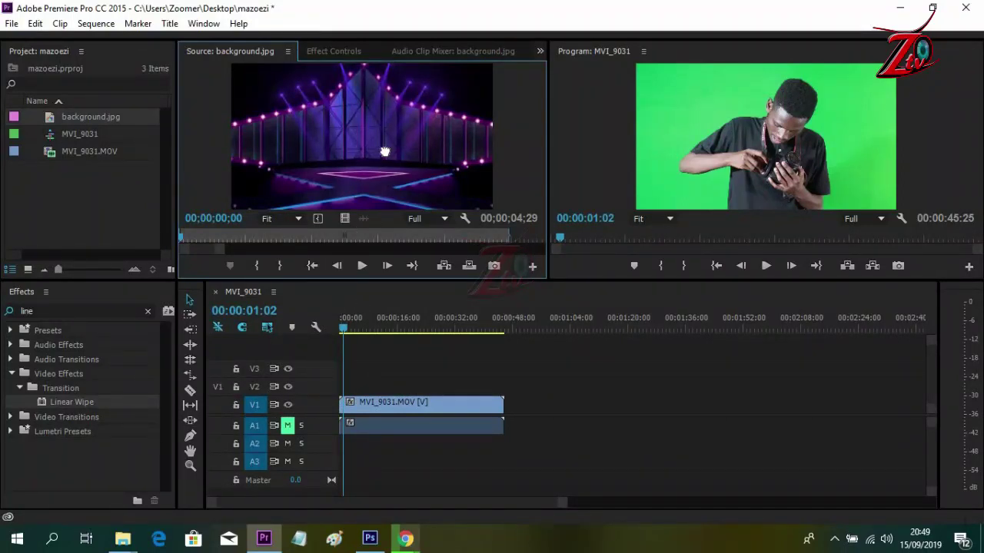
drag(371, 150, 339, 387)
click(340, 326)
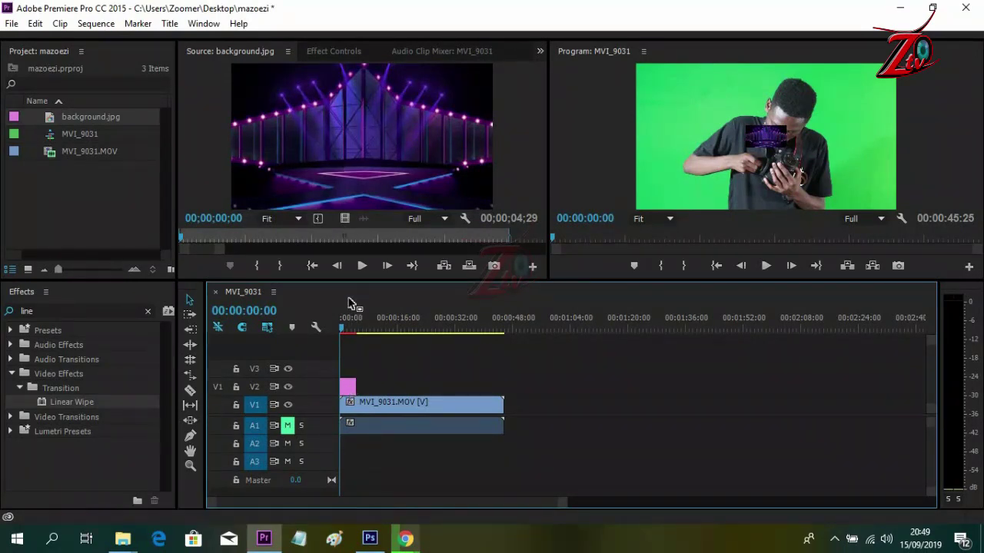
Step: Scale background.jpg to frame size and move MVI_9031.MOV onto the track above it
right_click(348, 390)
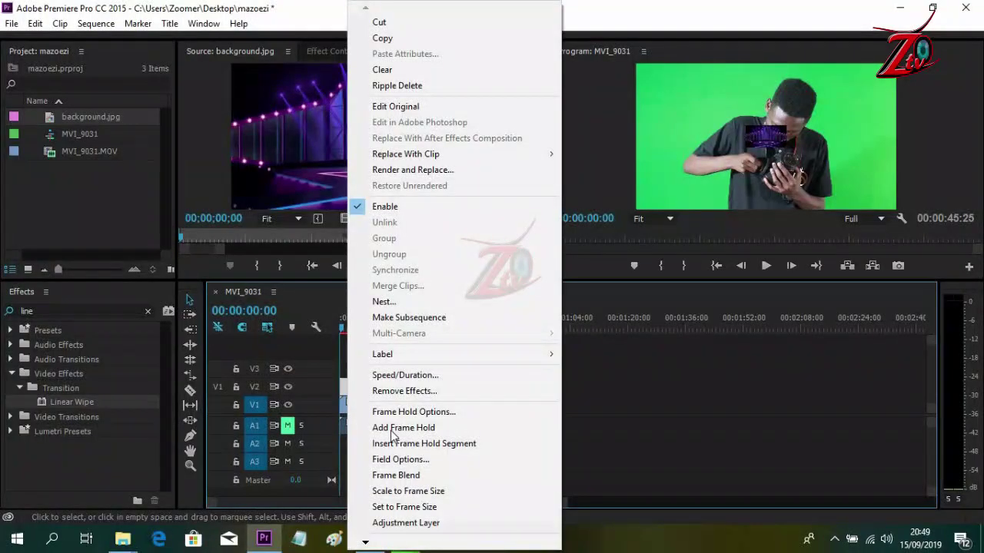
click(419, 491)
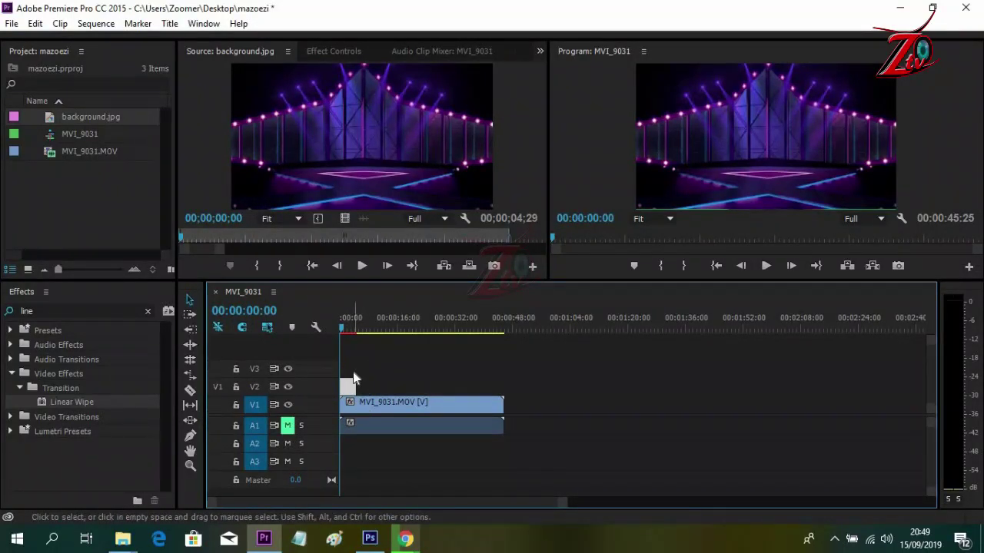
mouse_move(360, 405)
mouse_down()
mouse_move(361, 367)
mouse_move(351, 404)
mouse_move(354, 375)
mouse_move(353, 389)
mouse_up()
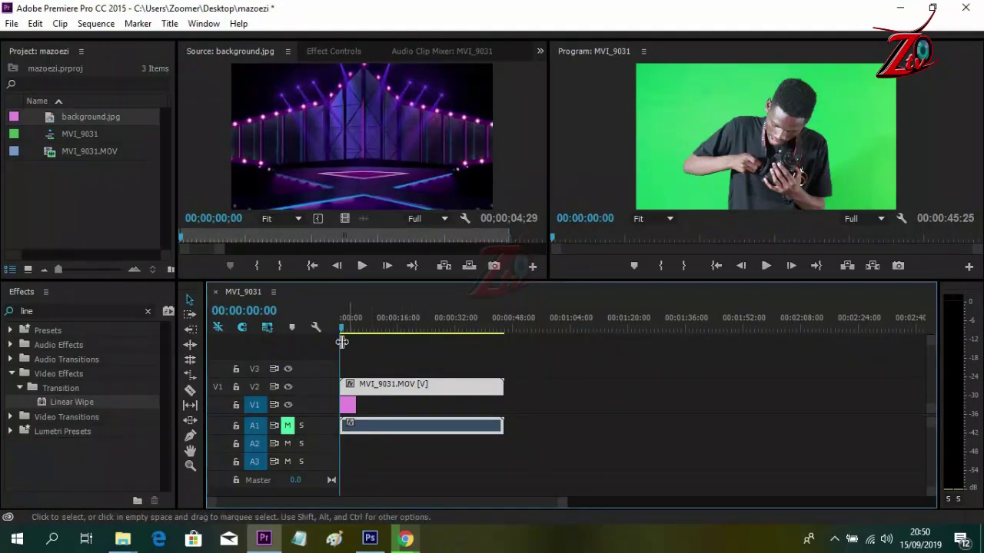
Step: Extend background.jpg on V1 to end with MVI_9031.MOV and return the playhead to the start
drag(342, 325, 322, 331)
drag(377, 404, 499, 402)
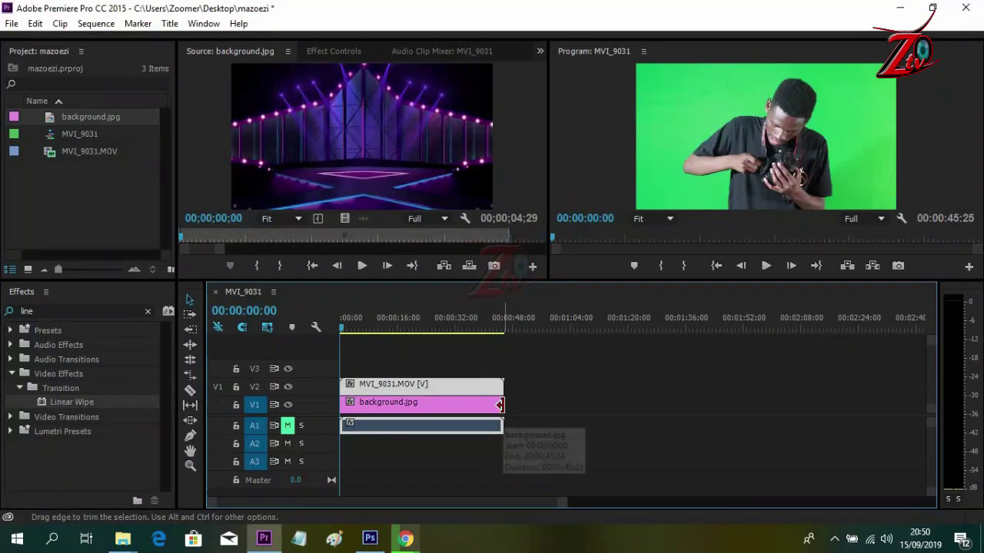
mouse_move(500, 405)
mouse_down()
mouse_move(433, 408)
mouse_move(504, 405)
mouse_up()
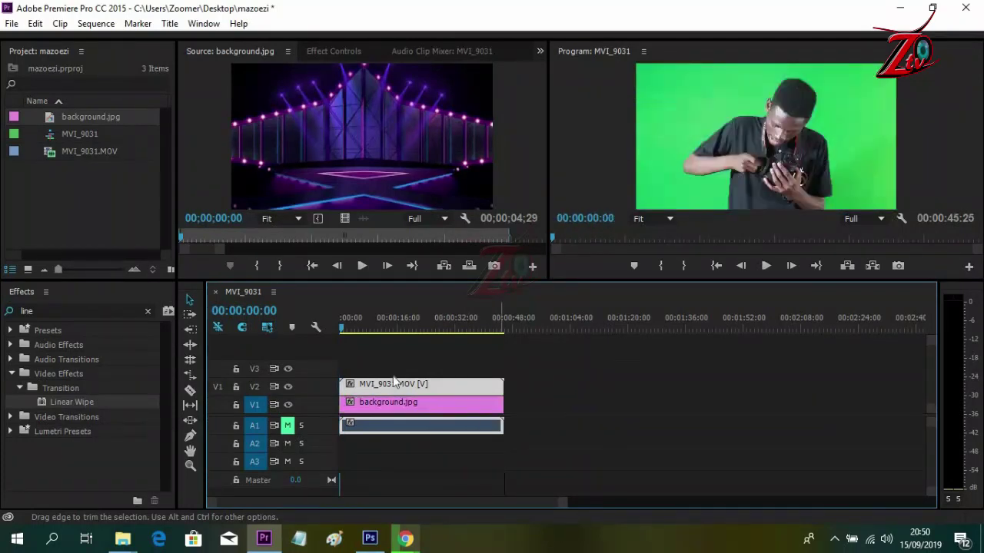
drag(372, 329, 413, 329)
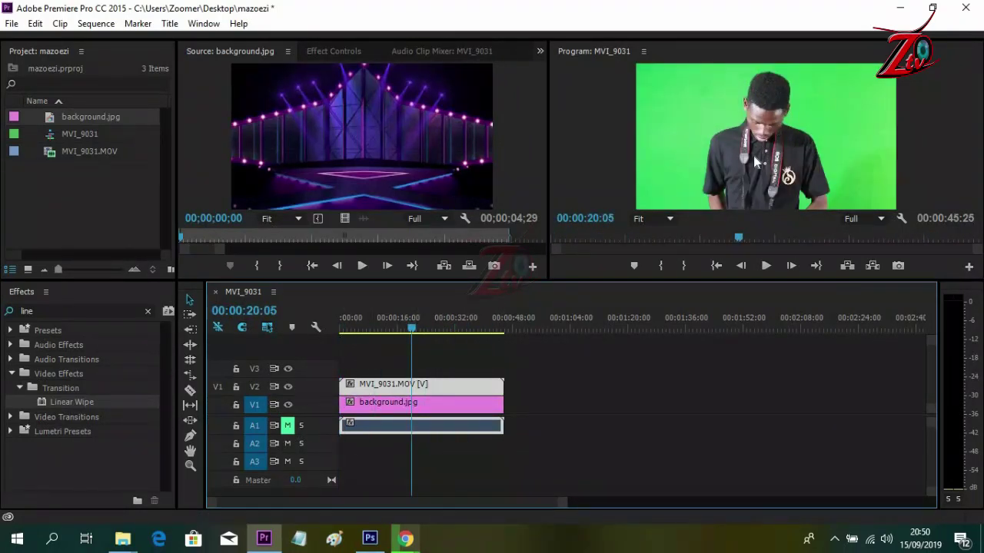
drag(386, 329, 326, 322)
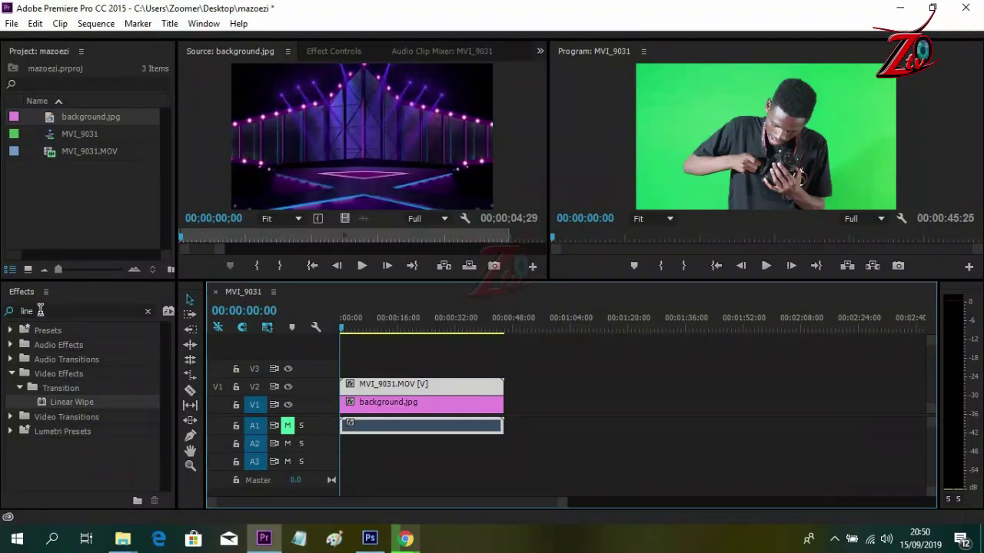
drag(39, 311, 18, 317)
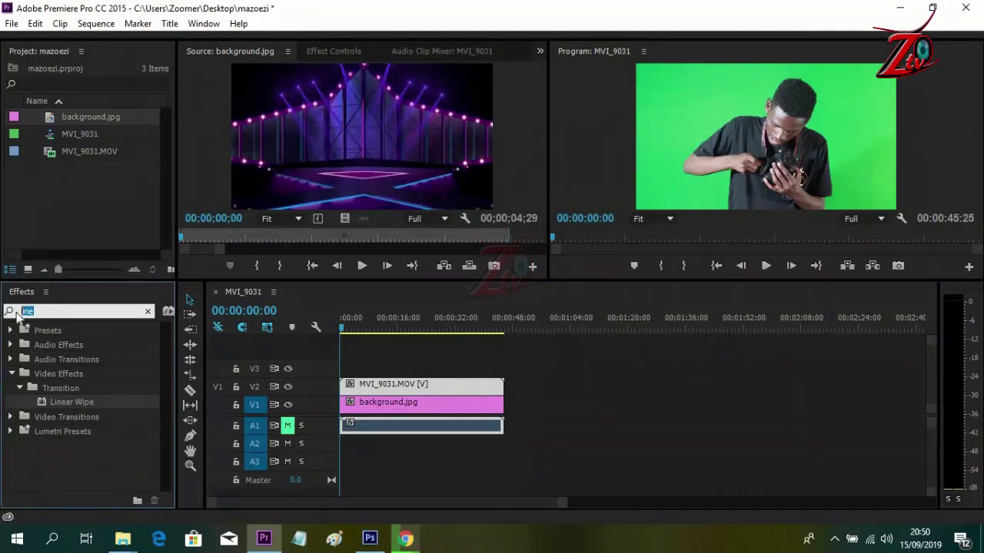
Step: Clear the 'line' effects search, expand Video Effects > Keying and select Ultra Key
key(BackSpace)
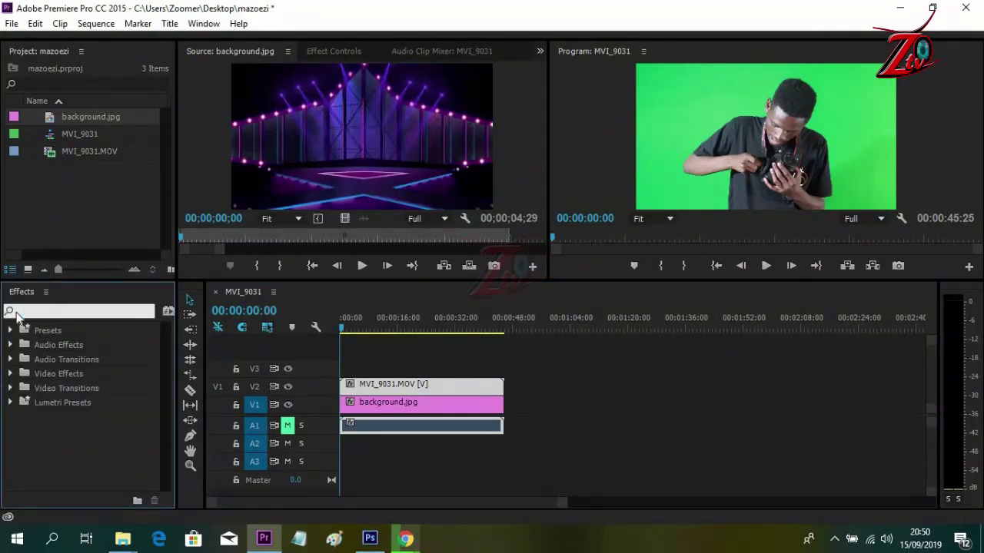
click(11, 373)
drag(164, 348, 172, 419)
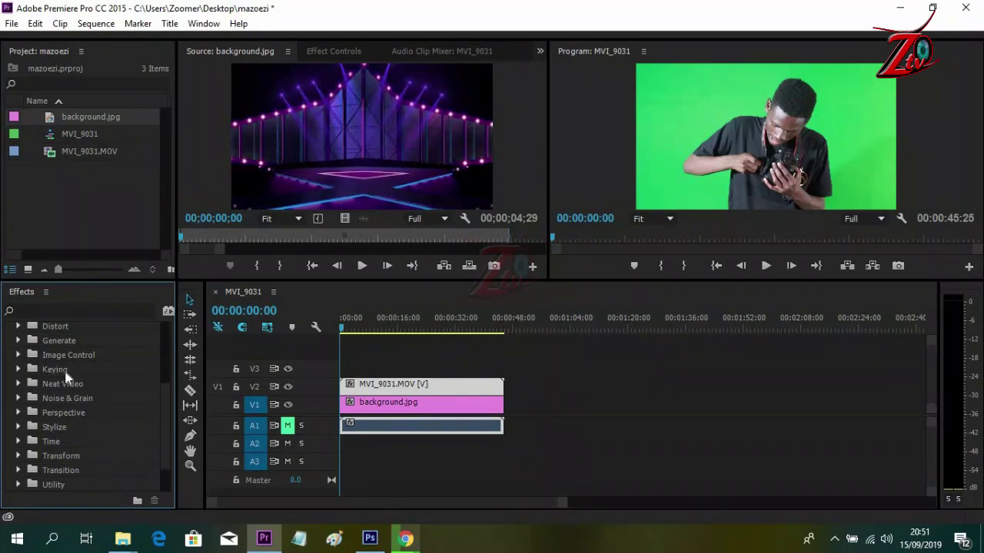
click(19, 367)
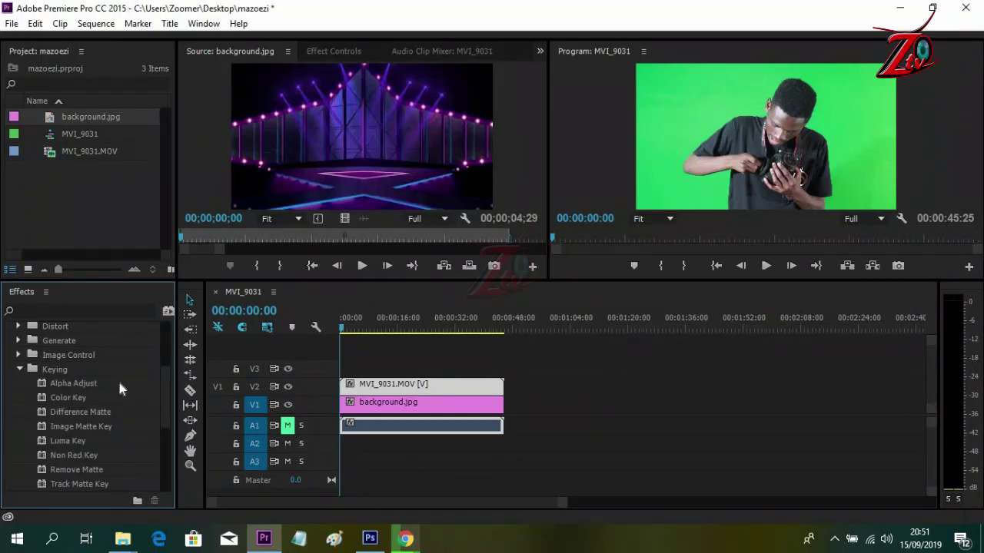
drag(164, 376, 168, 381)
scroll(169, 397, down, 1)
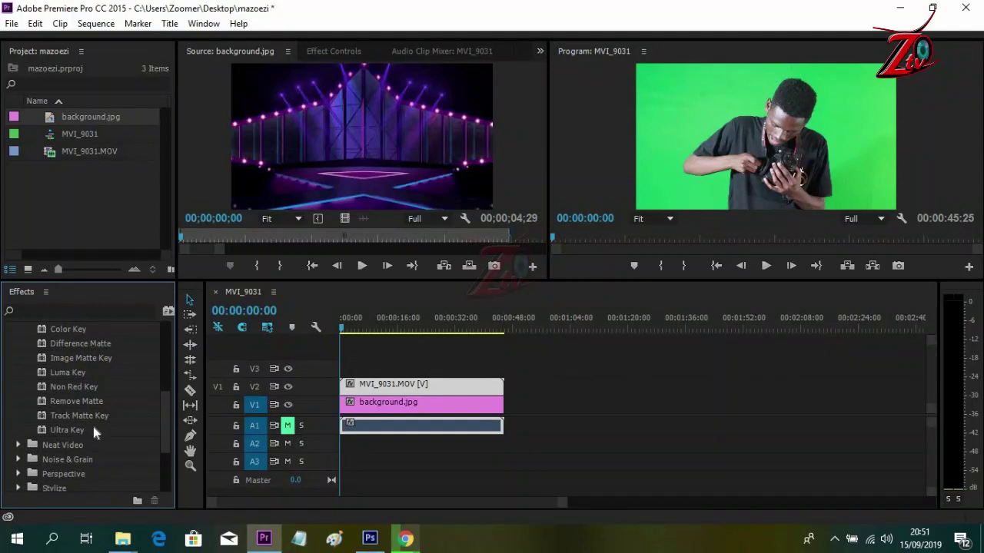
scroll(168, 430, up, 3)
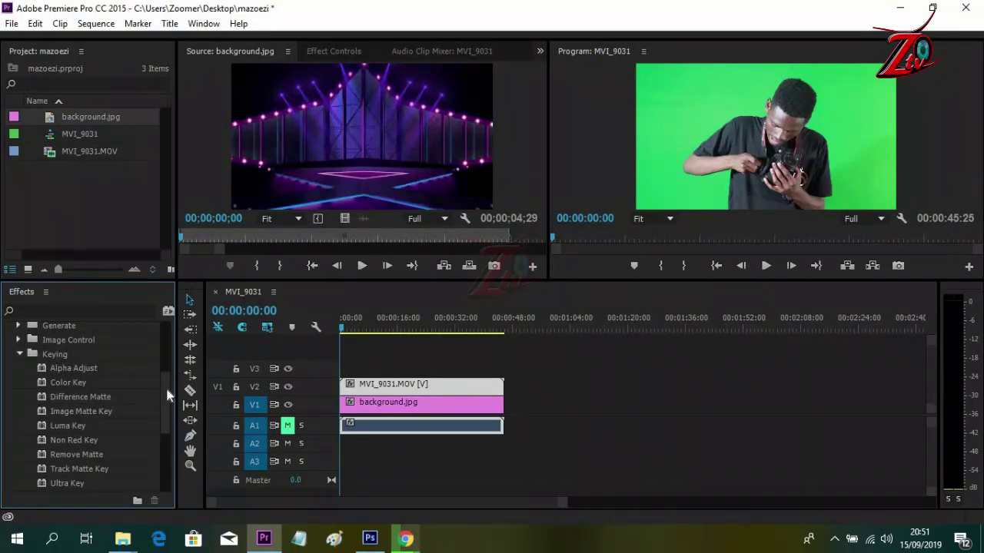
scroll(166, 400, down, 2)
scroll(167, 405, down, 1)
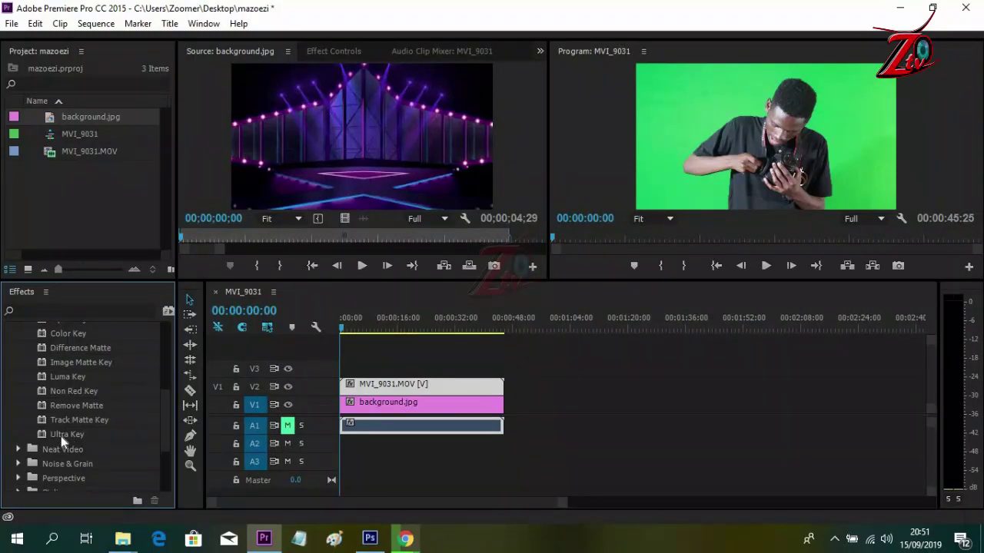
click(58, 436)
Step: Apply Ultra Key to MVI_9031.MOV on V2 and bring up its settings in Effect Controls
drag(59, 436, 401, 388)
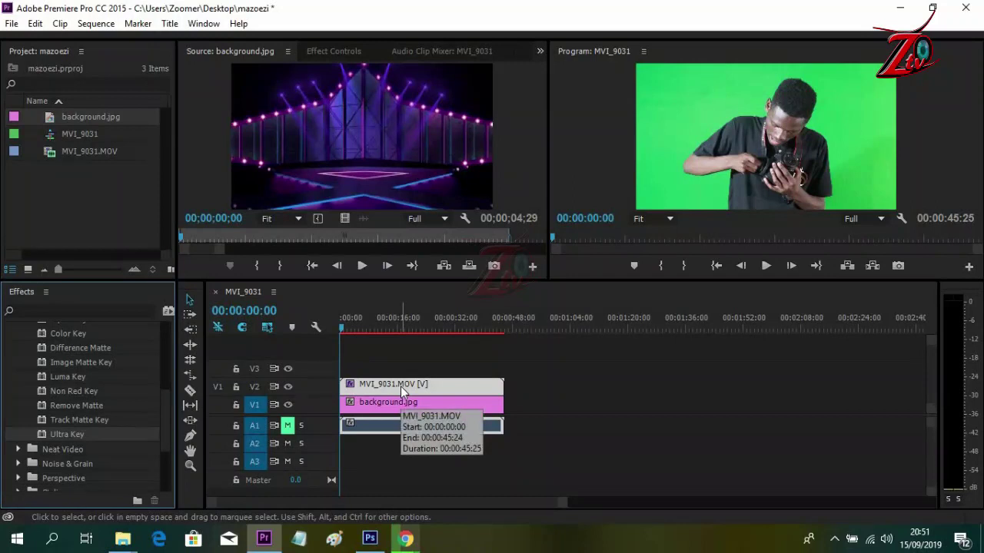
click(329, 53)
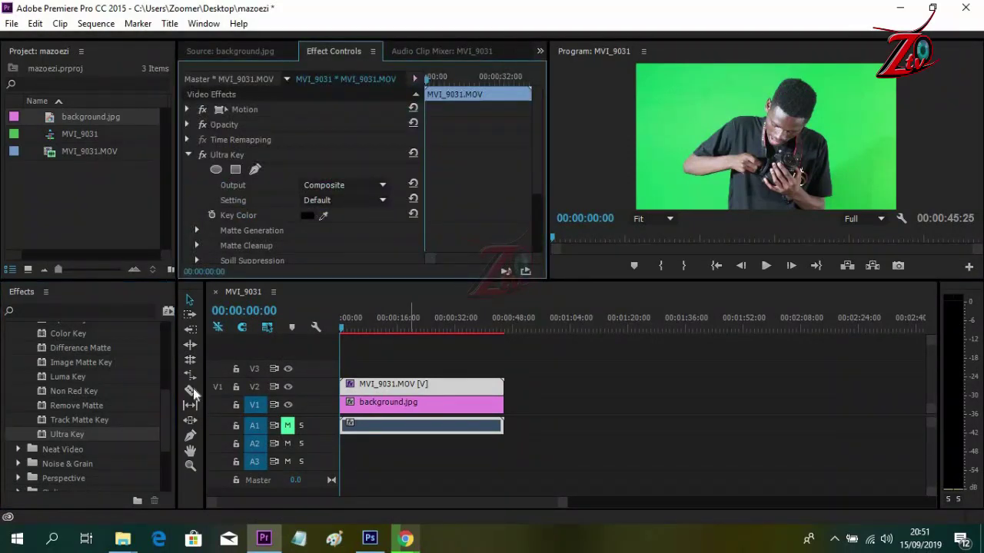
click(72, 433)
click(323, 216)
Step: Sample the green backdrop in the Program monitor as the Ultra Key color
drag(328, 212, 694, 114)
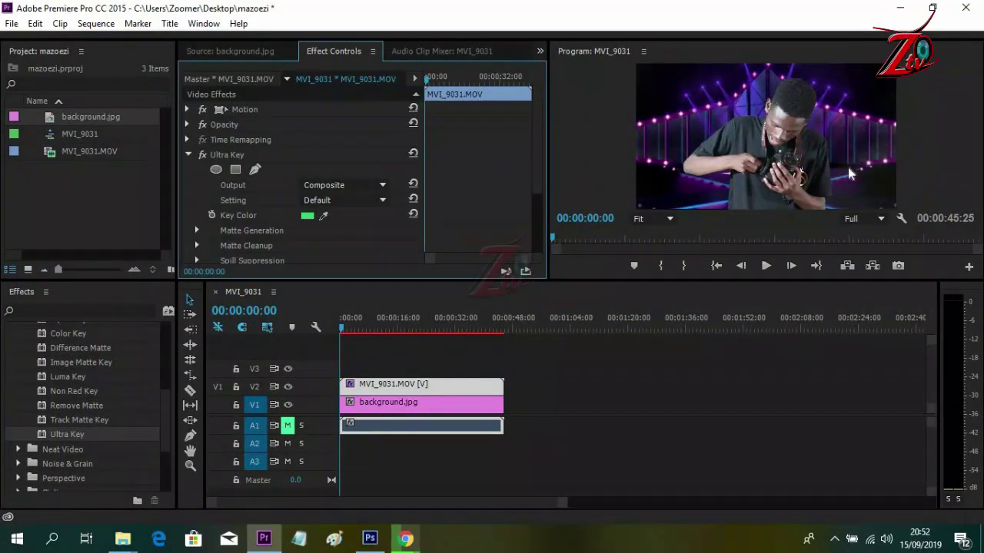
click(189, 155)
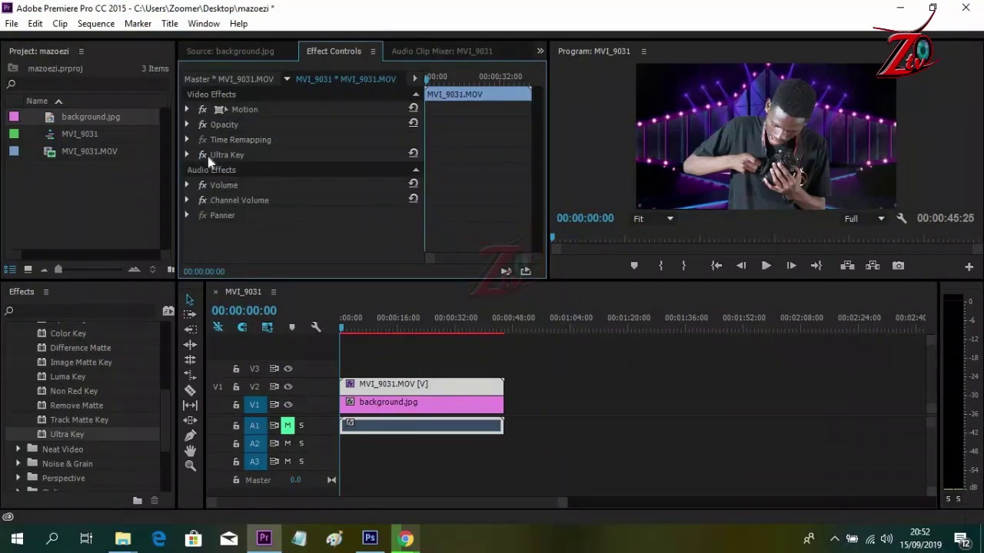
Step: Expand Ultra Key's Matte Generation and set Pedestal to 100
click(186, 155)
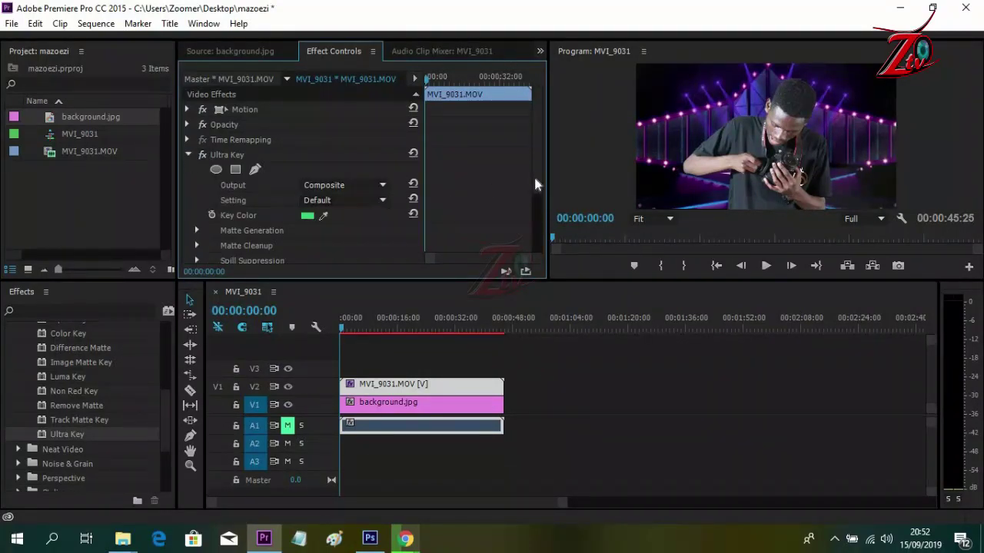
drag(535, 185, 538, 209)
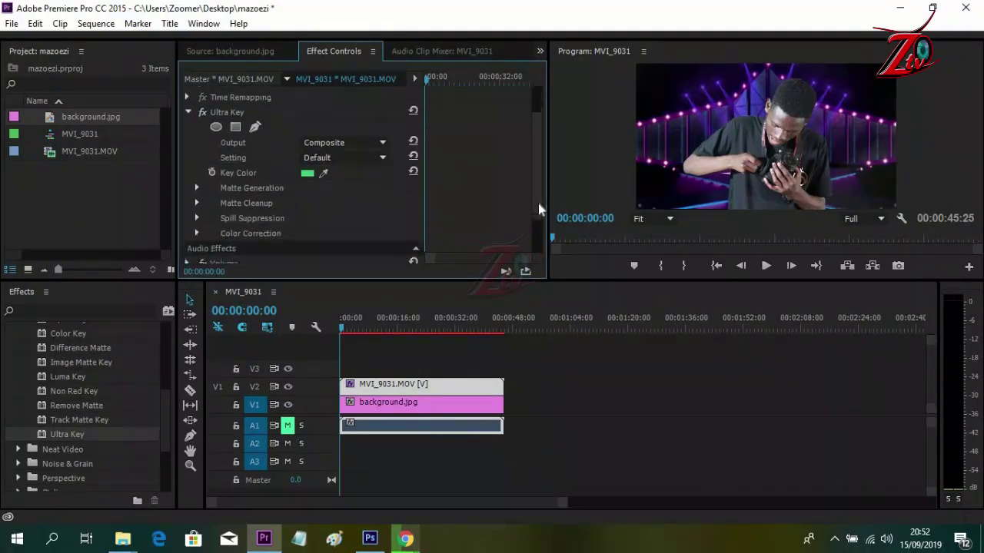
click(198, 181)
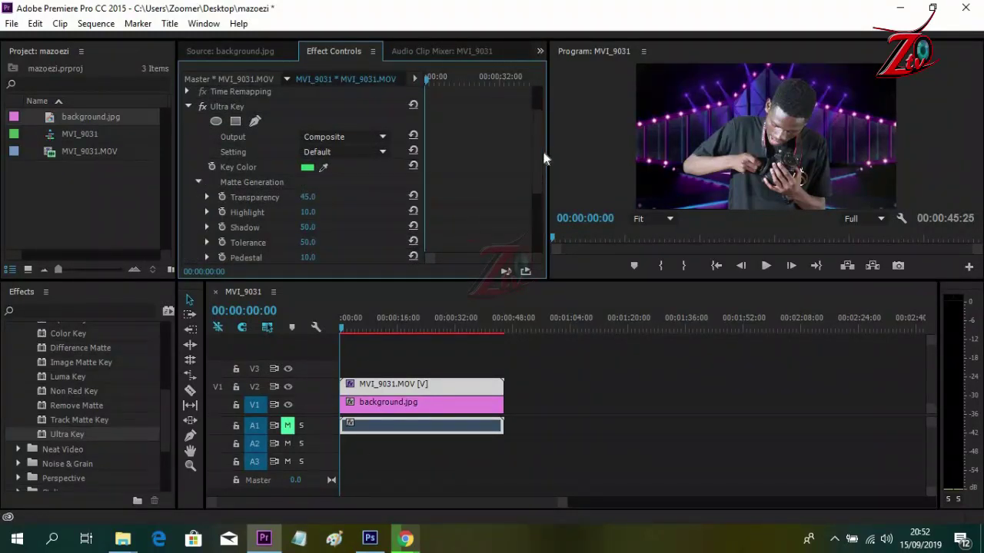
drag(540, 152, 539, 174)
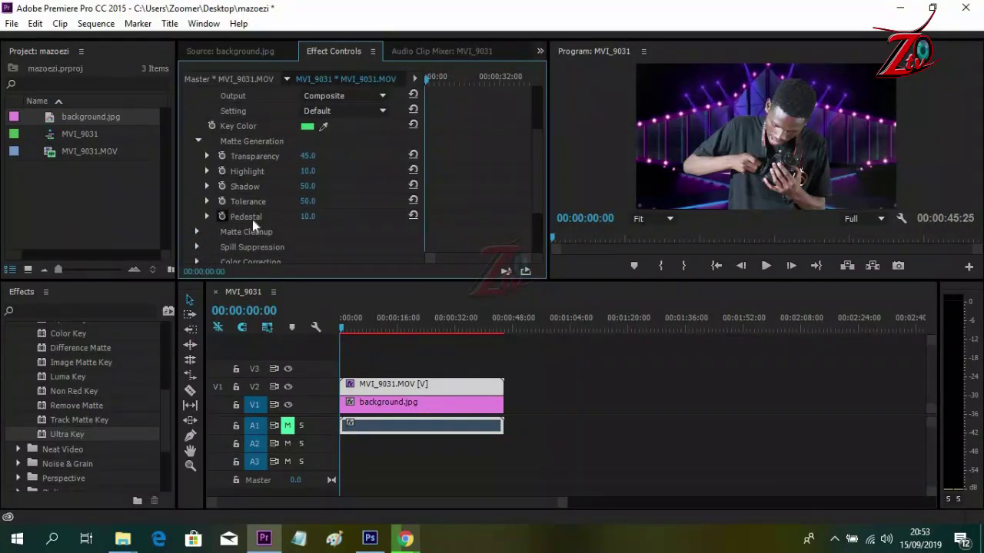
click(208, 216)
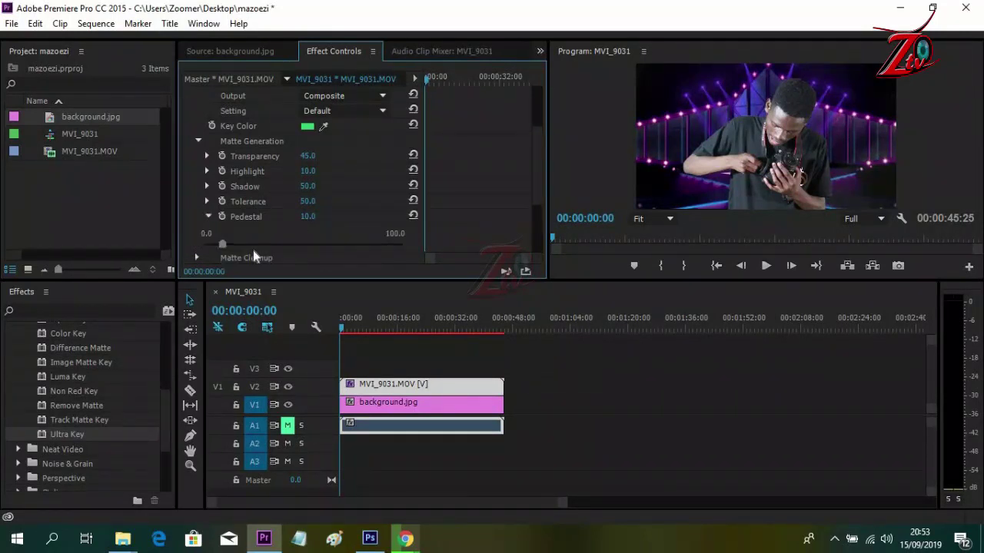
drag(235, 246, 405, 246)
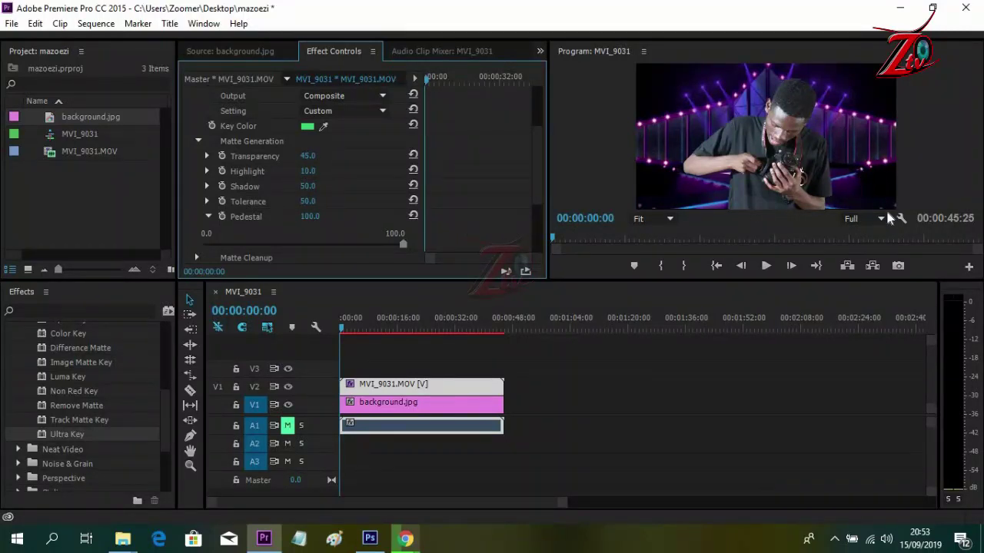
drag(403, 243, 355, 245)
drag(290, 241, 185, 232)
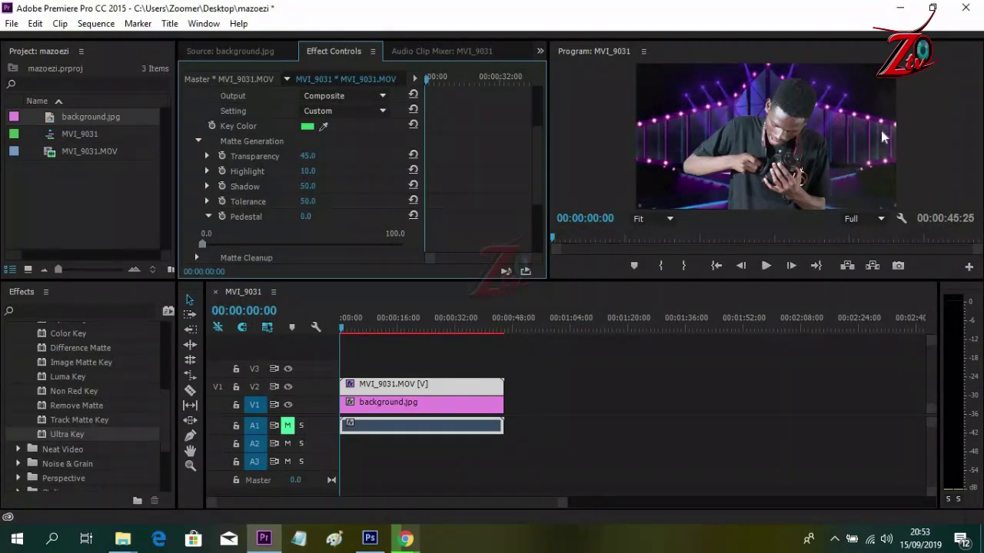
drag(212, 242, 413, 257)
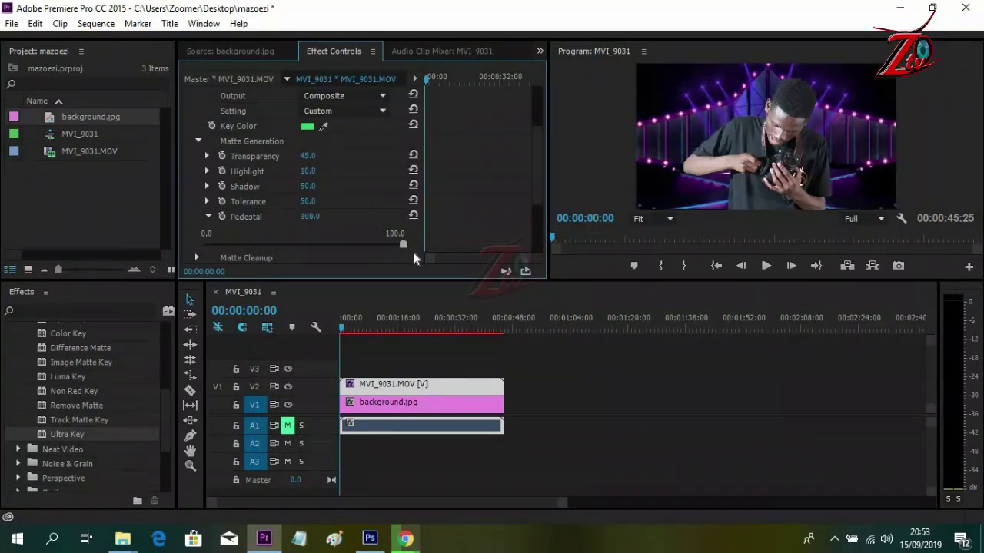
Step: Set Matte Generation Tolerance to 100 and collapse the Ultra Key sections
click(209, 216)
click(206, 200)
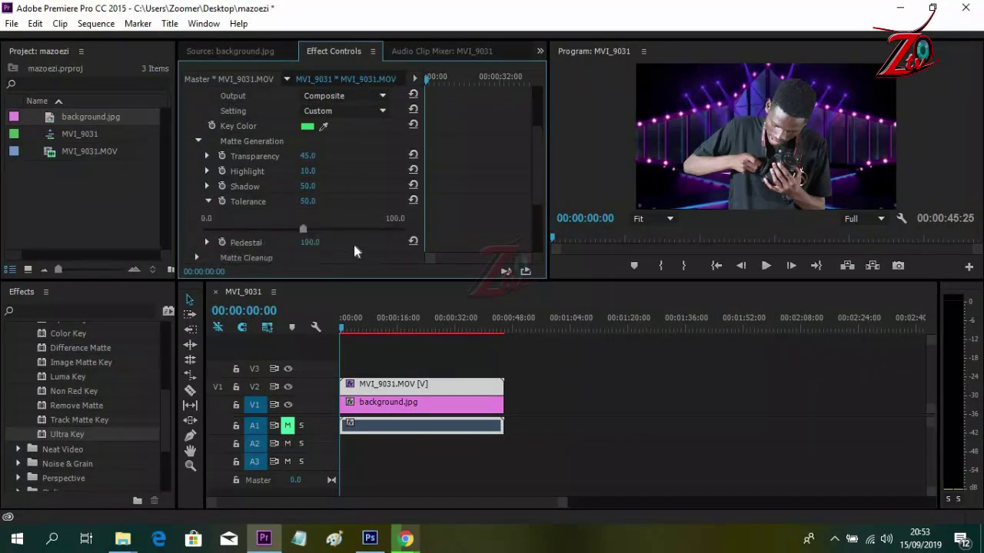
drag(303, 230, 563, 185)
click(198, 142)
scroll(542, 151, up, 3)
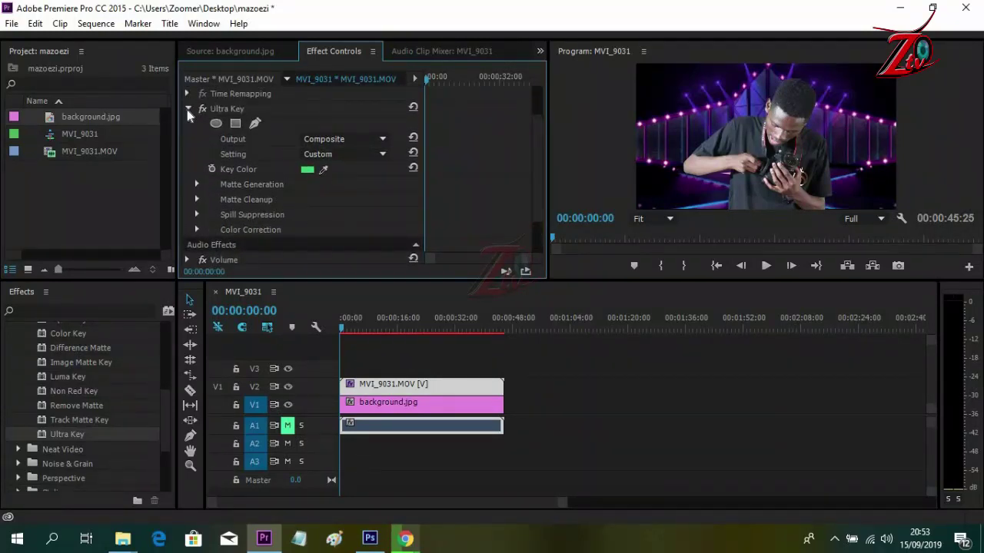
click(187, 109)
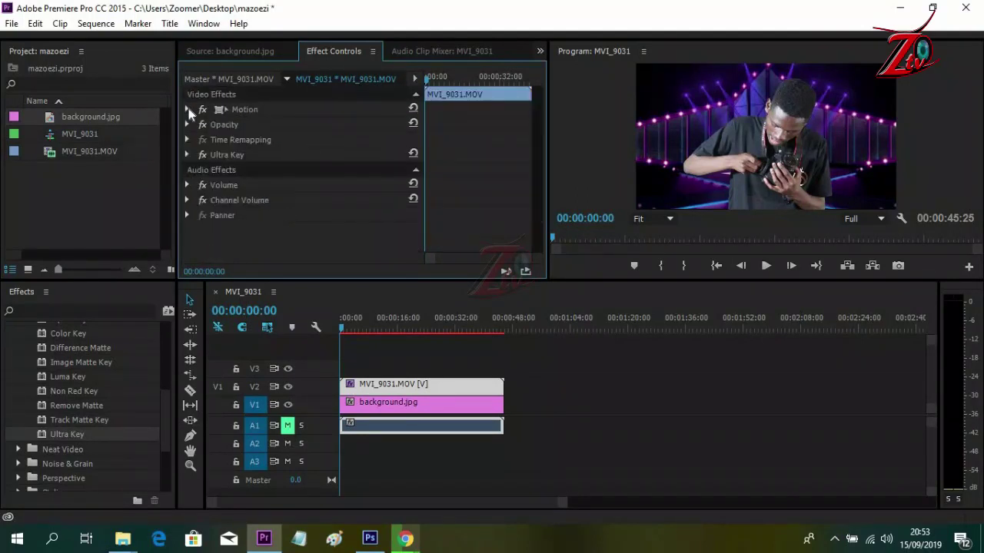
Step: Load the original MVI_9031.MOV clip into the Source monitor for comparison
click(238, 50)
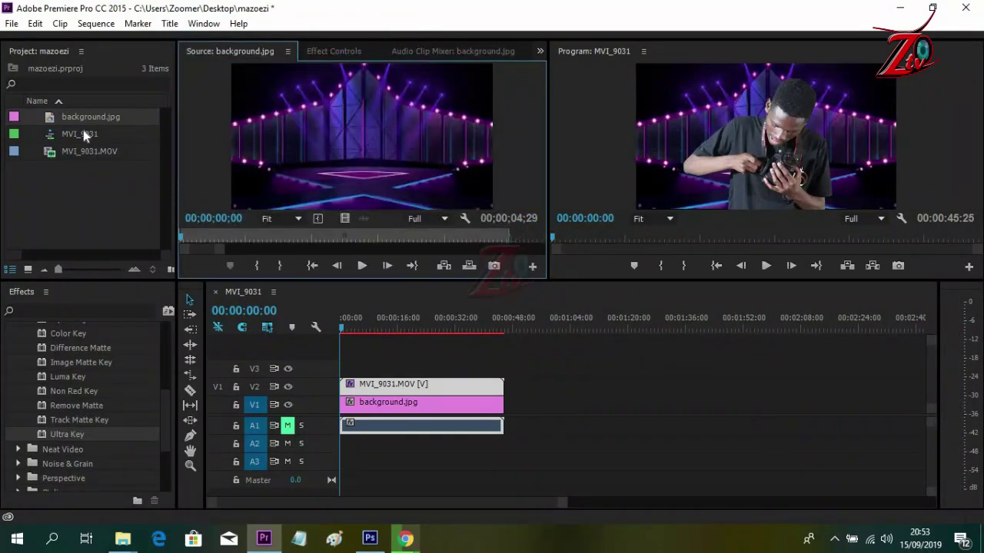
double_click(71, 151)
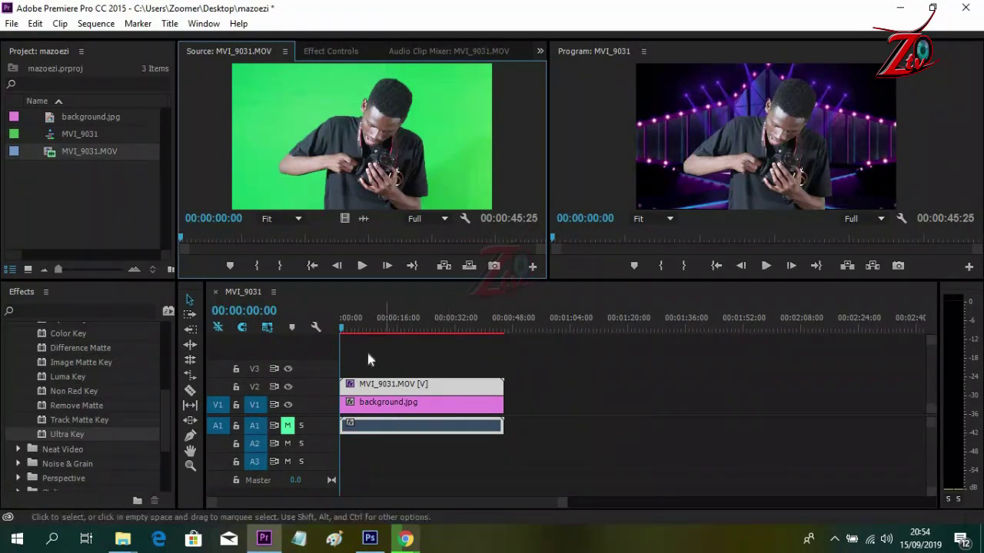
click(335, 329)
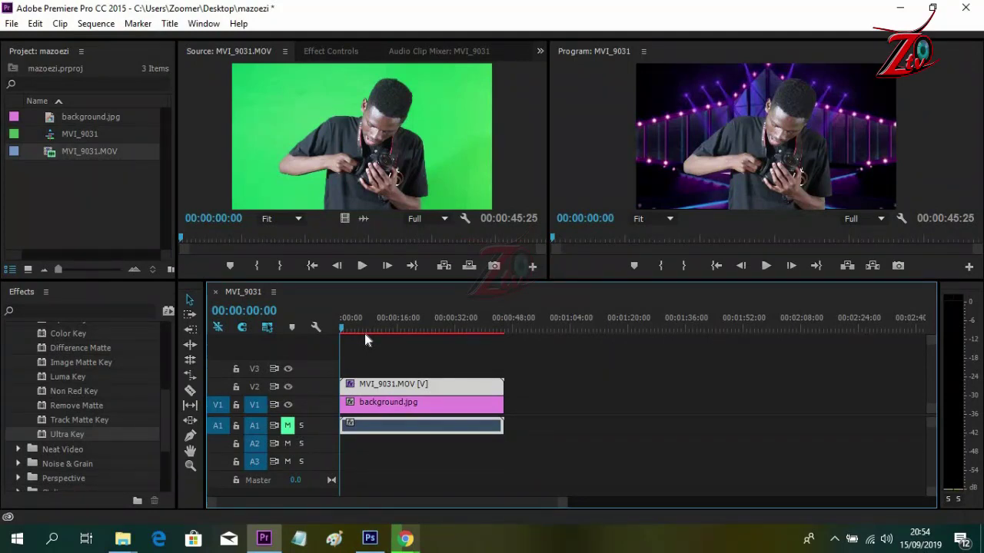
Step: Play the keyed composite in the Program monitor, stopping around 00:00:05:17
click(765, 267)
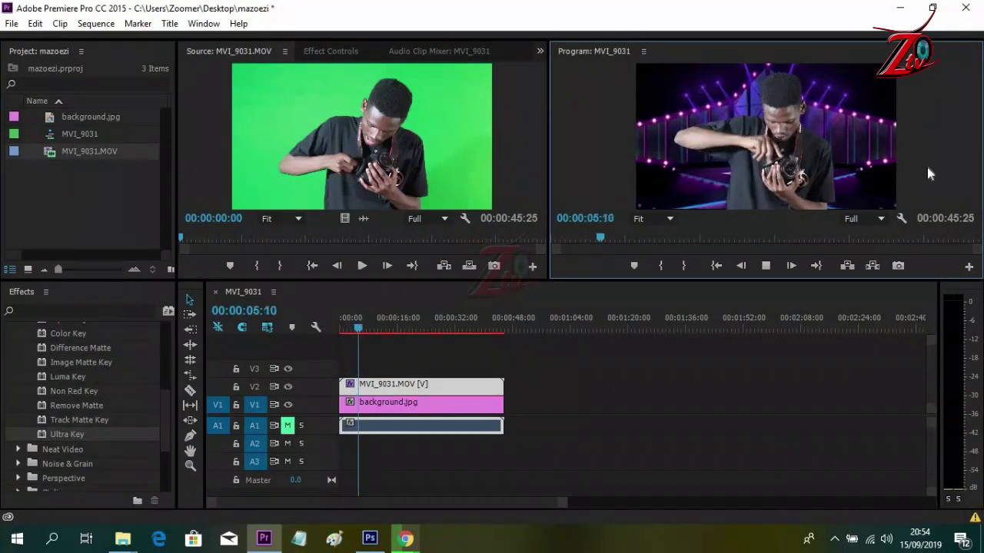
click(764, 267)
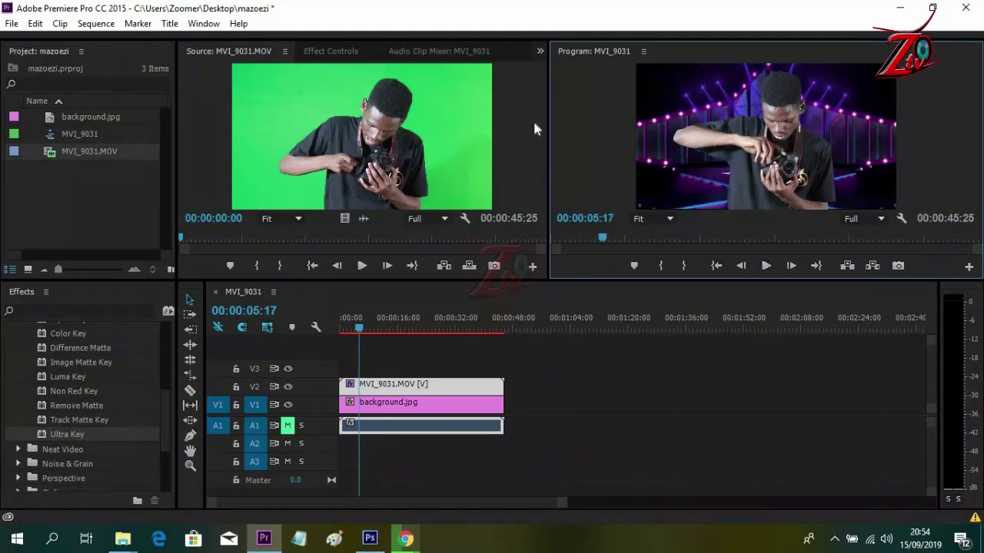